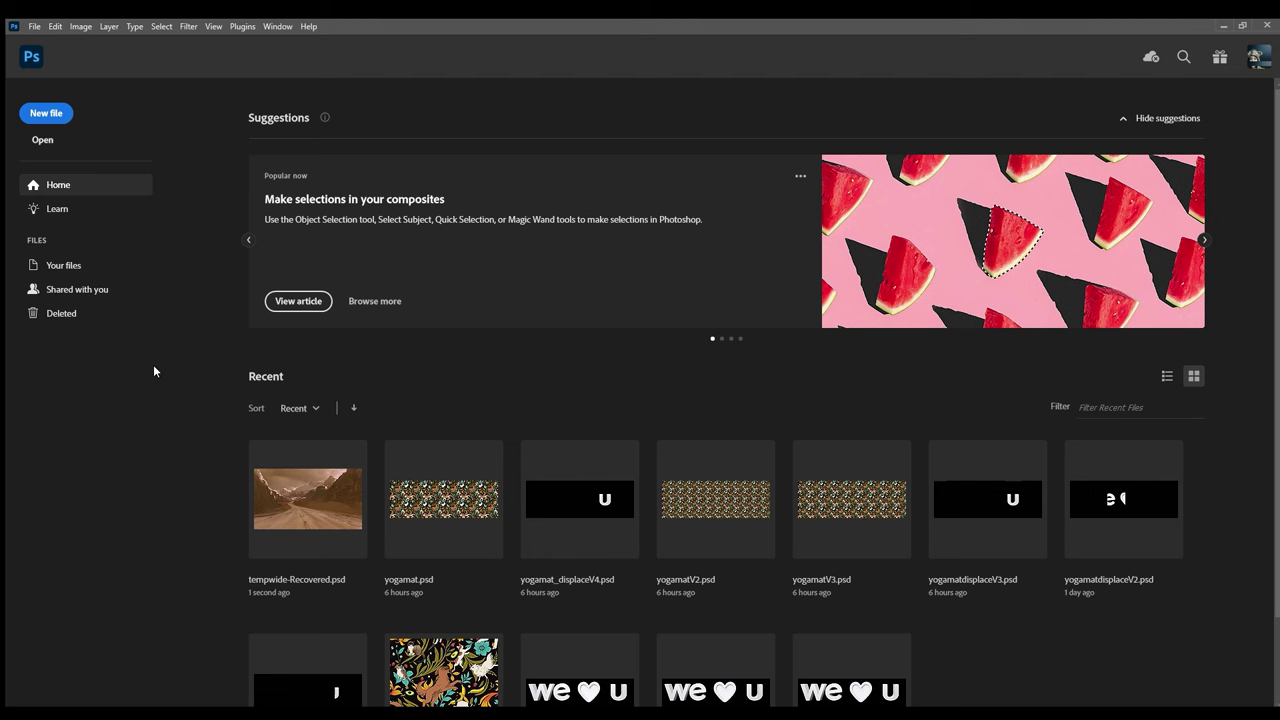
Step: Create a new blank Letter-size document
{"action": "left_click", "coordinate": [34, 26]}
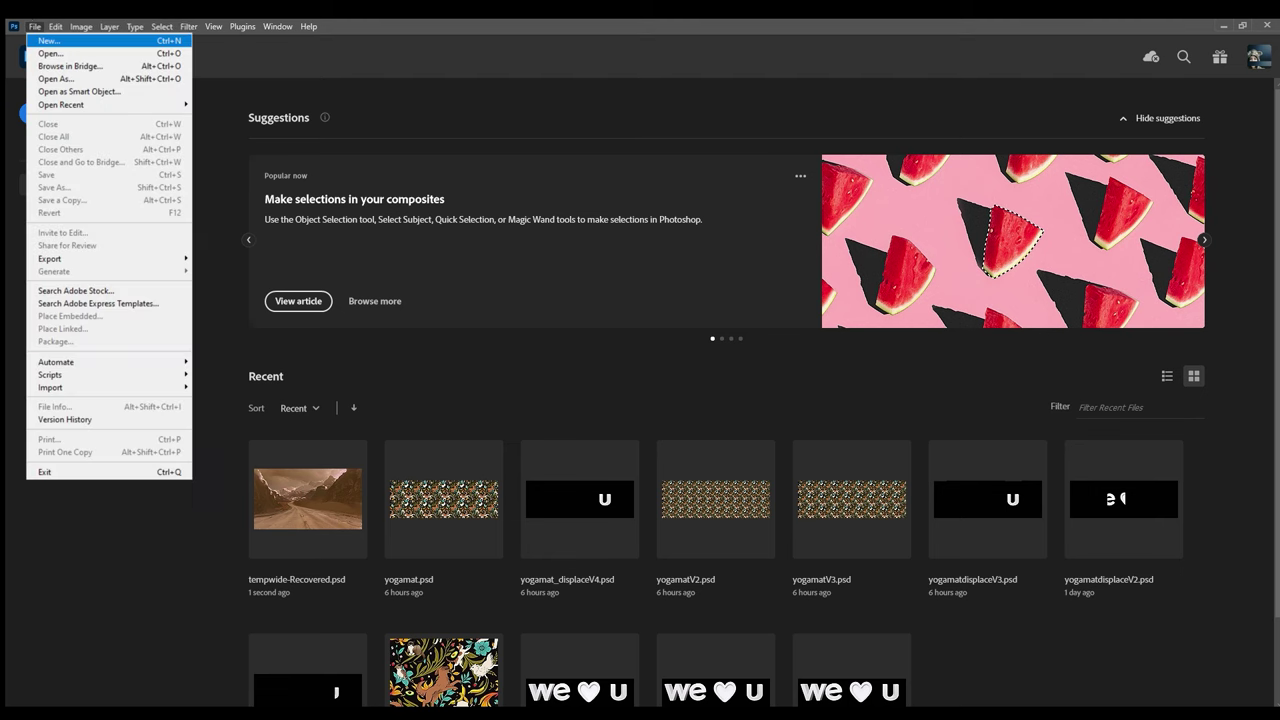
{"action": "left_click", "coordinate": [48, 41]}
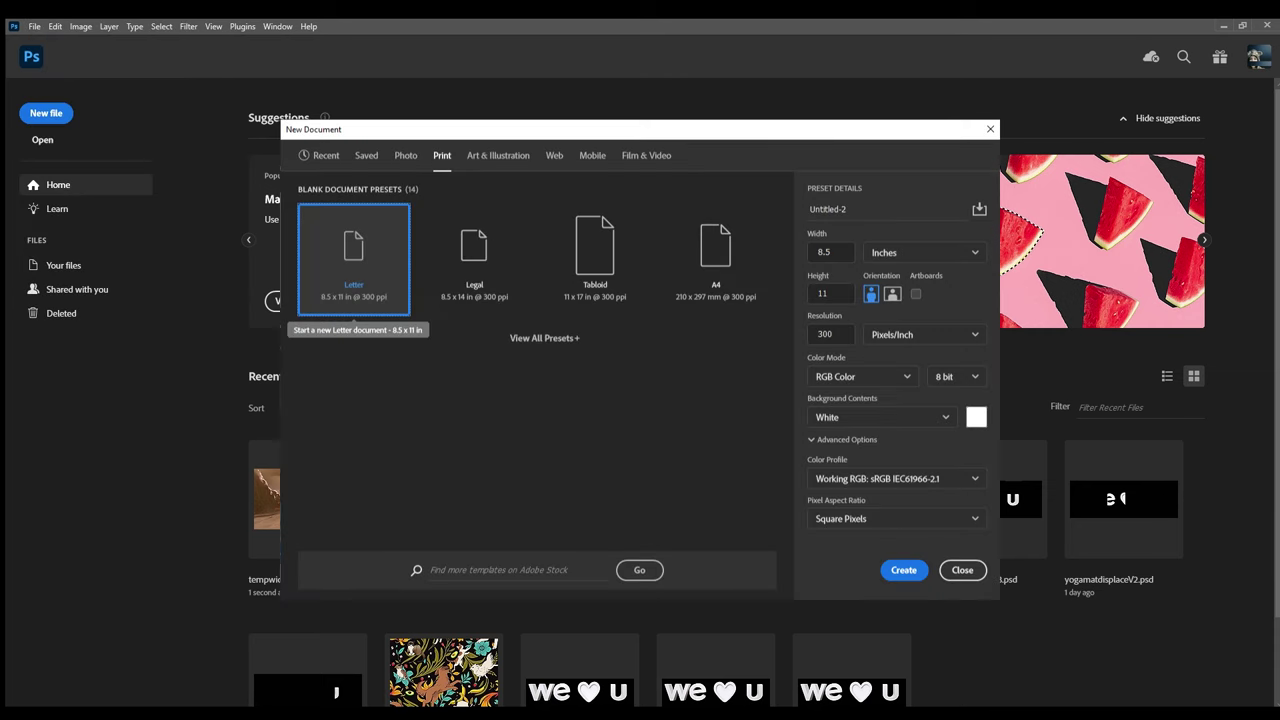
{"action": "left_click", "coordinate": [903, 570]}
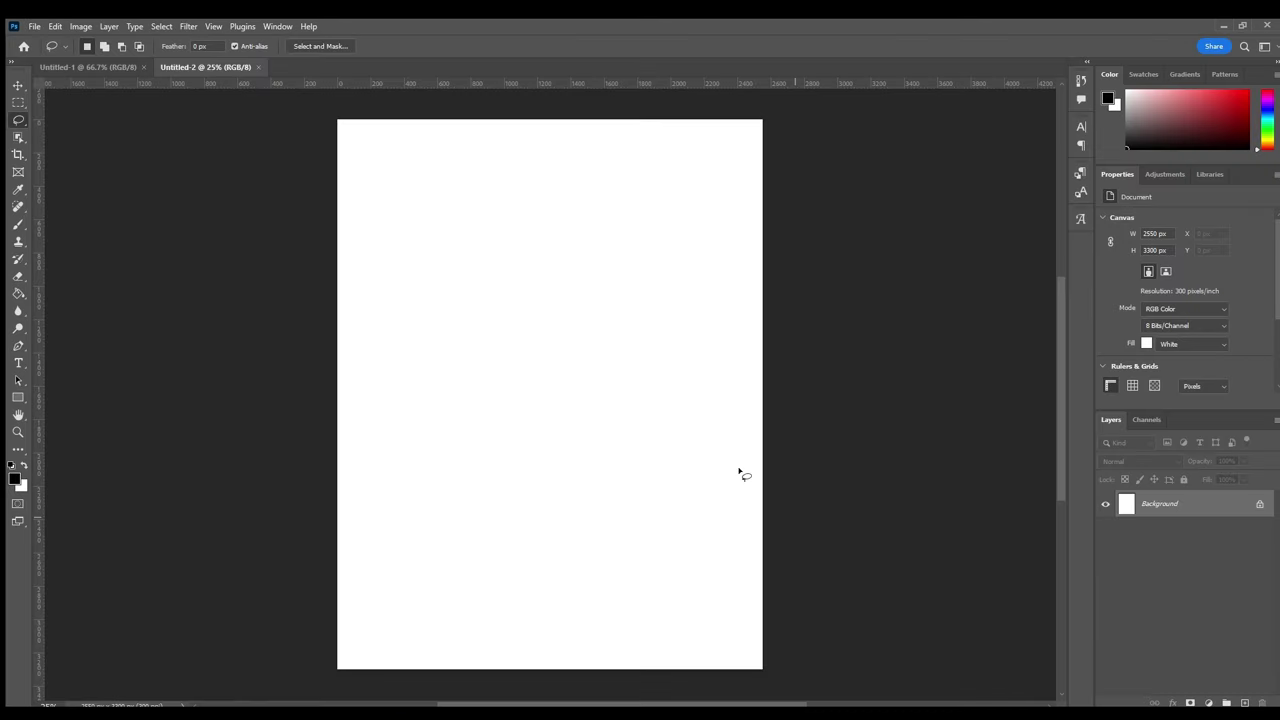
Step: Show both documents 2-up side by side and invert the 1024×1024 square canvas to black
{"action": "left_click", "coordinate": [35, 26]}
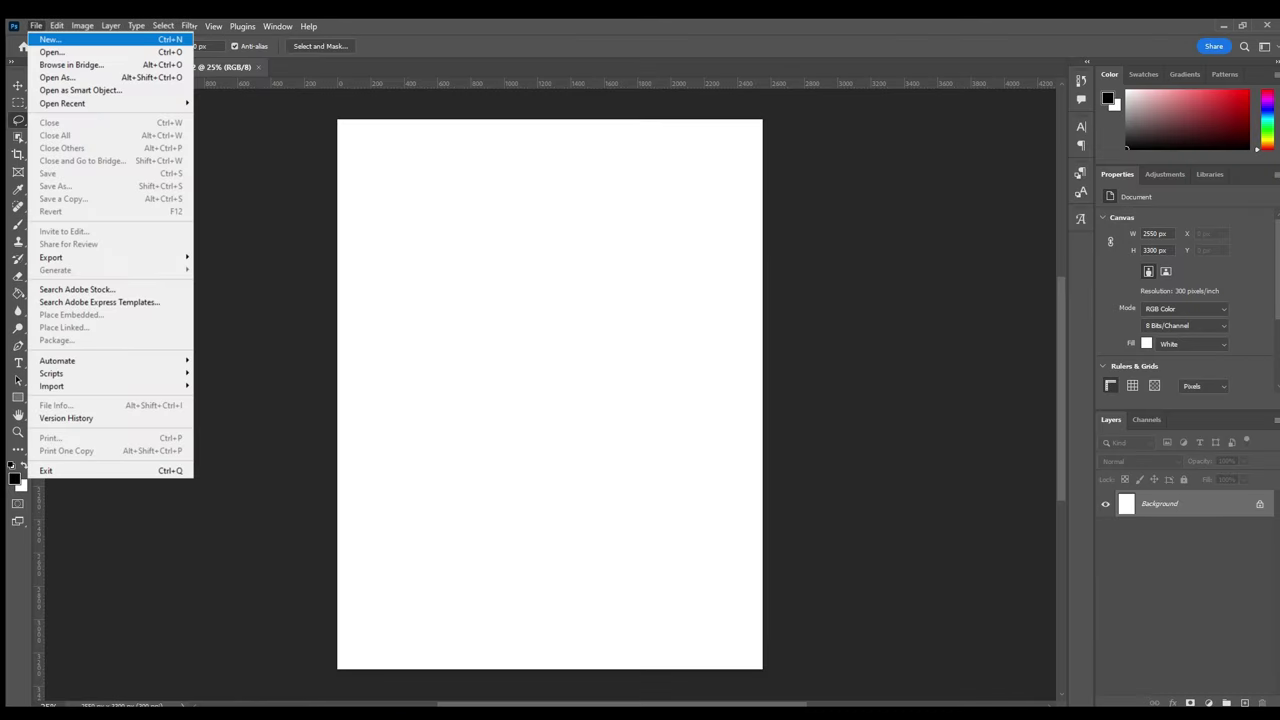
{"action": "left_click", "coordinate": [48, 39]}
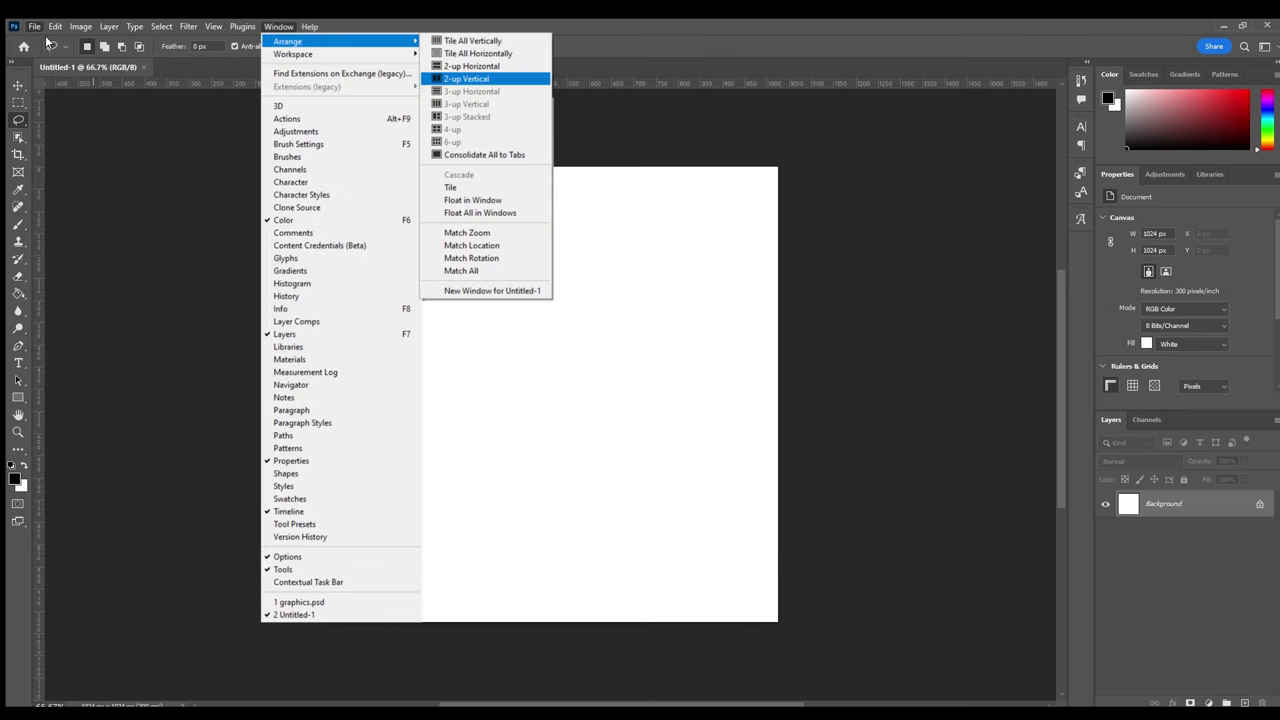
{"action": "left_click", "coordinate": [470, 79]}
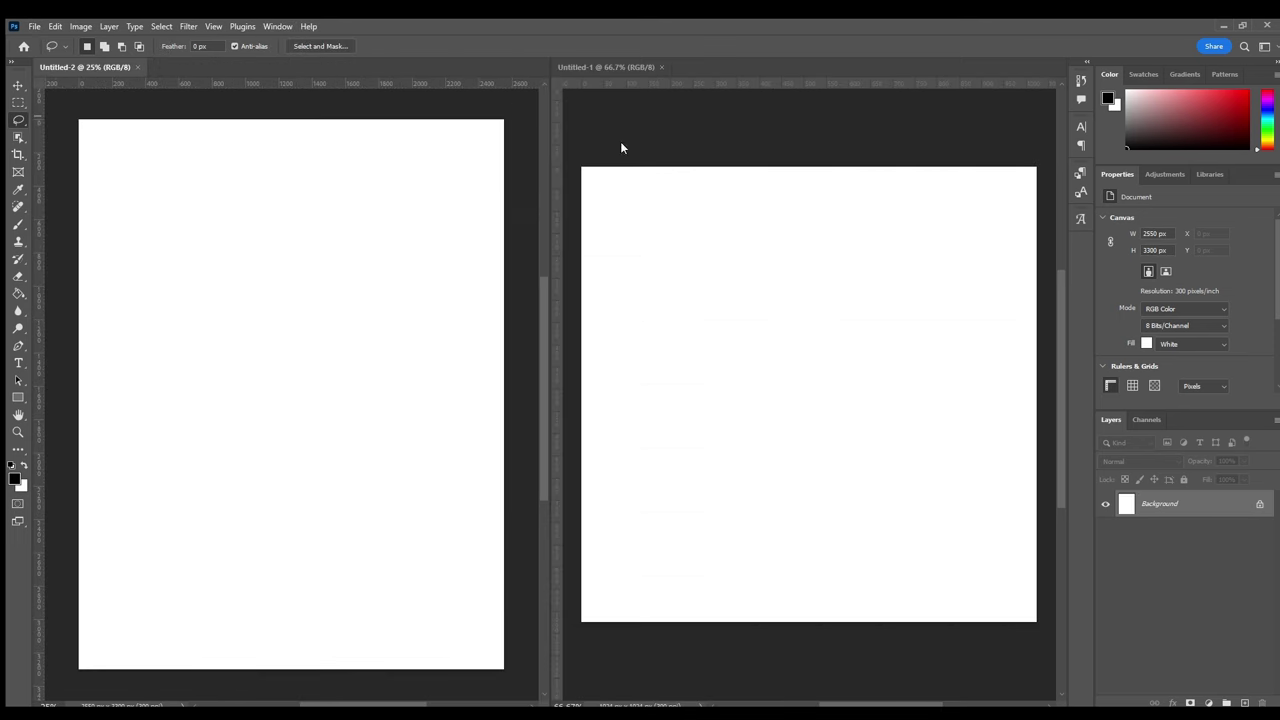
{"action": "left_click", "coordinate": [737, 208]}
{"action": "key", "text": "ctrl+i"}
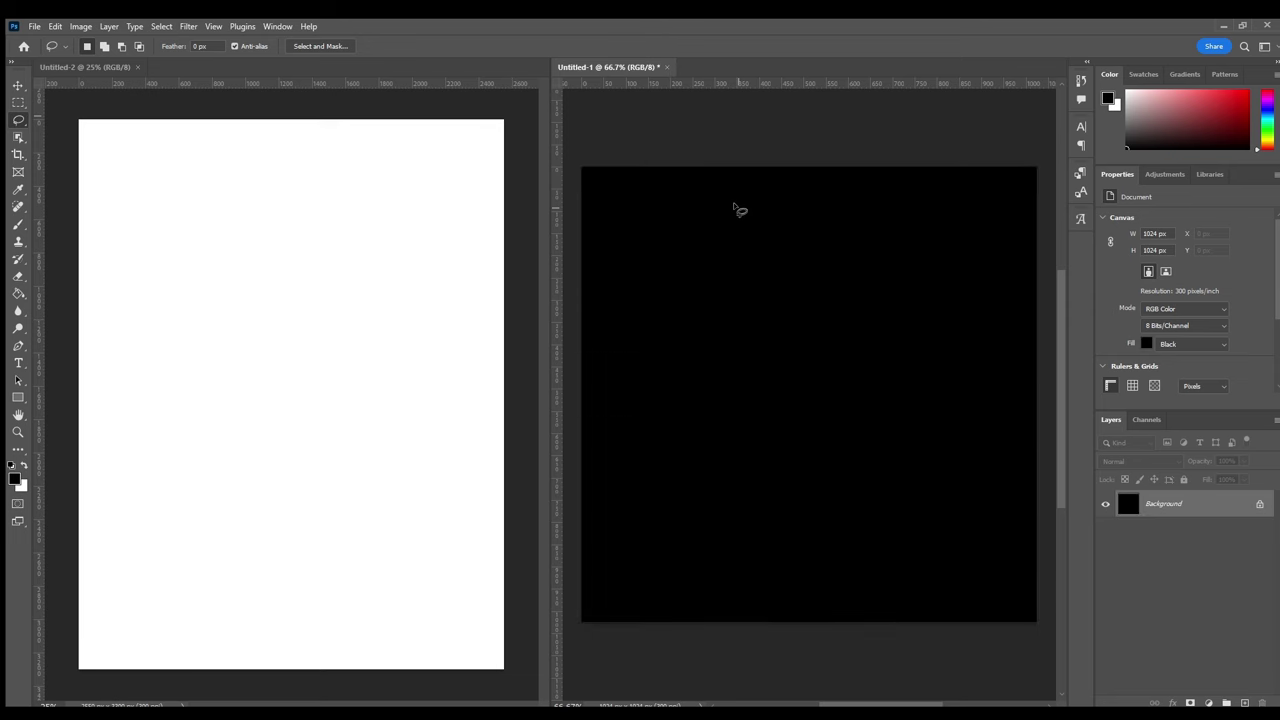
Step: Duplicate the black layer, copy it onto the Letter page and convert it to a smart object
{"action": "key", "text": "ctrl+j"}
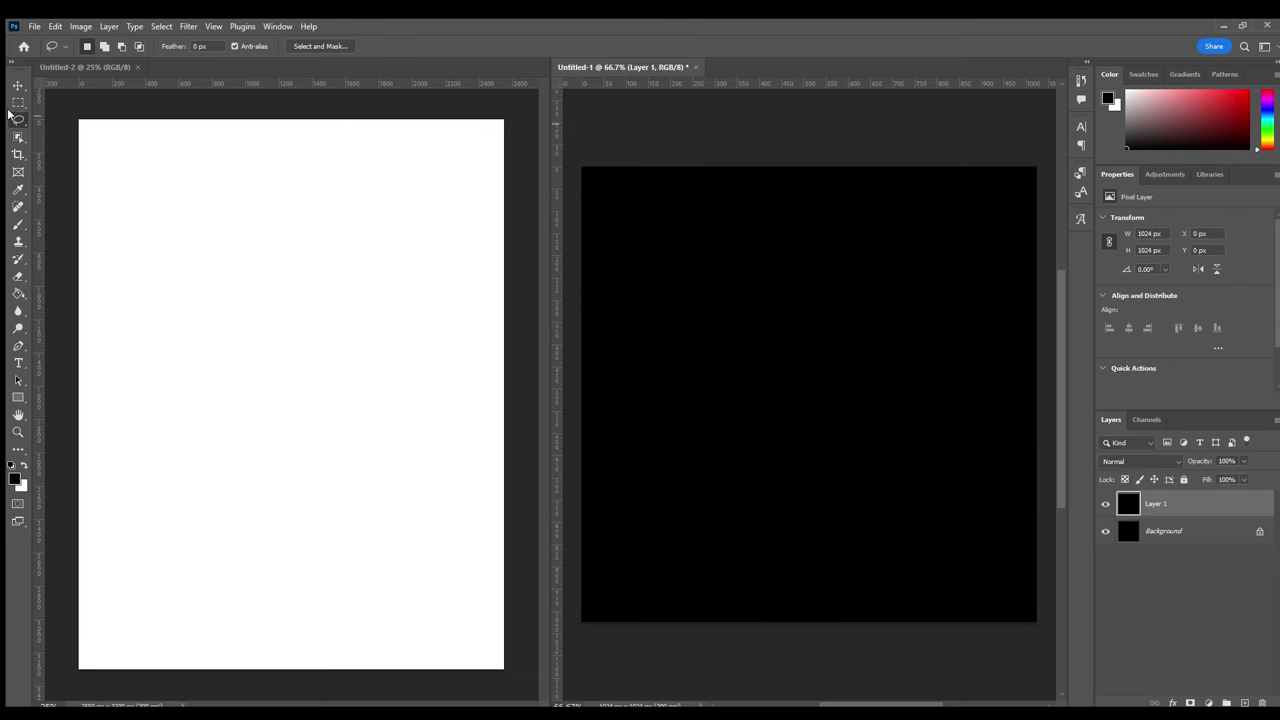
{"action": "left_click", "coordinate": [18, 84]}
{"action": "left_click_drag", "start_coordinate": [780, 317], "coordinate": [282, 284]}
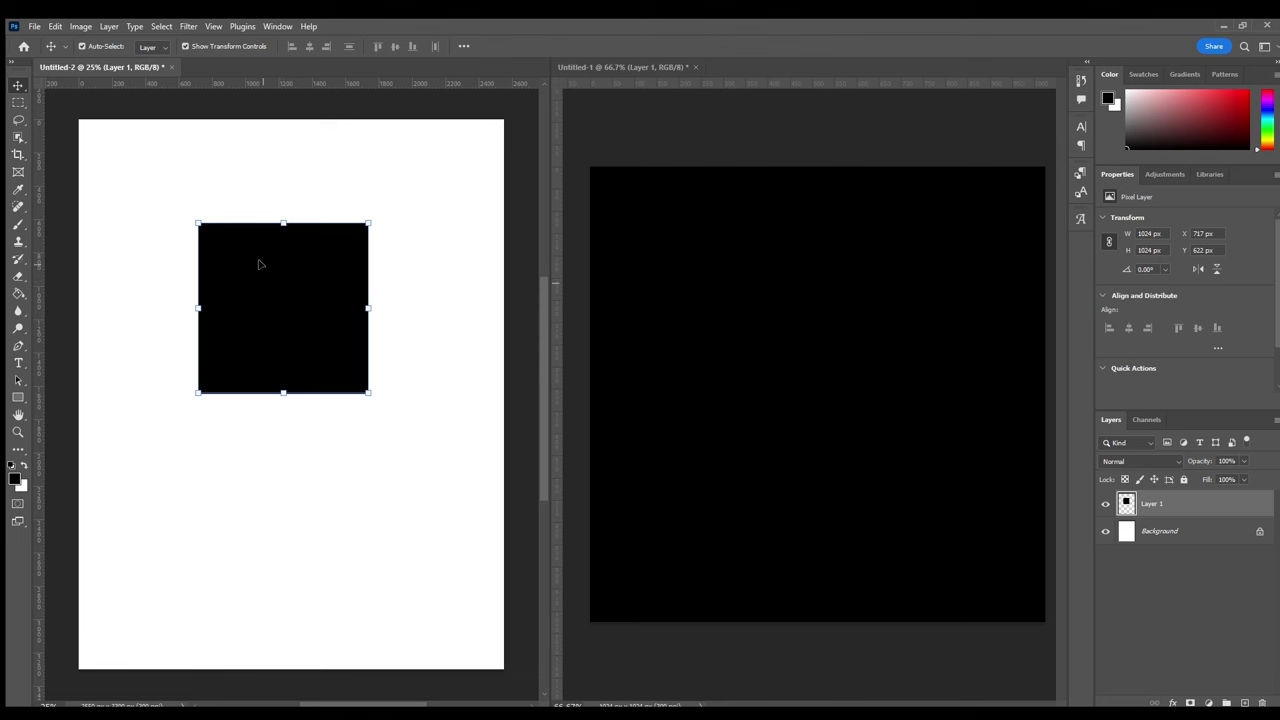
{"action": "right_click", "coordinate": [1190, 504]}
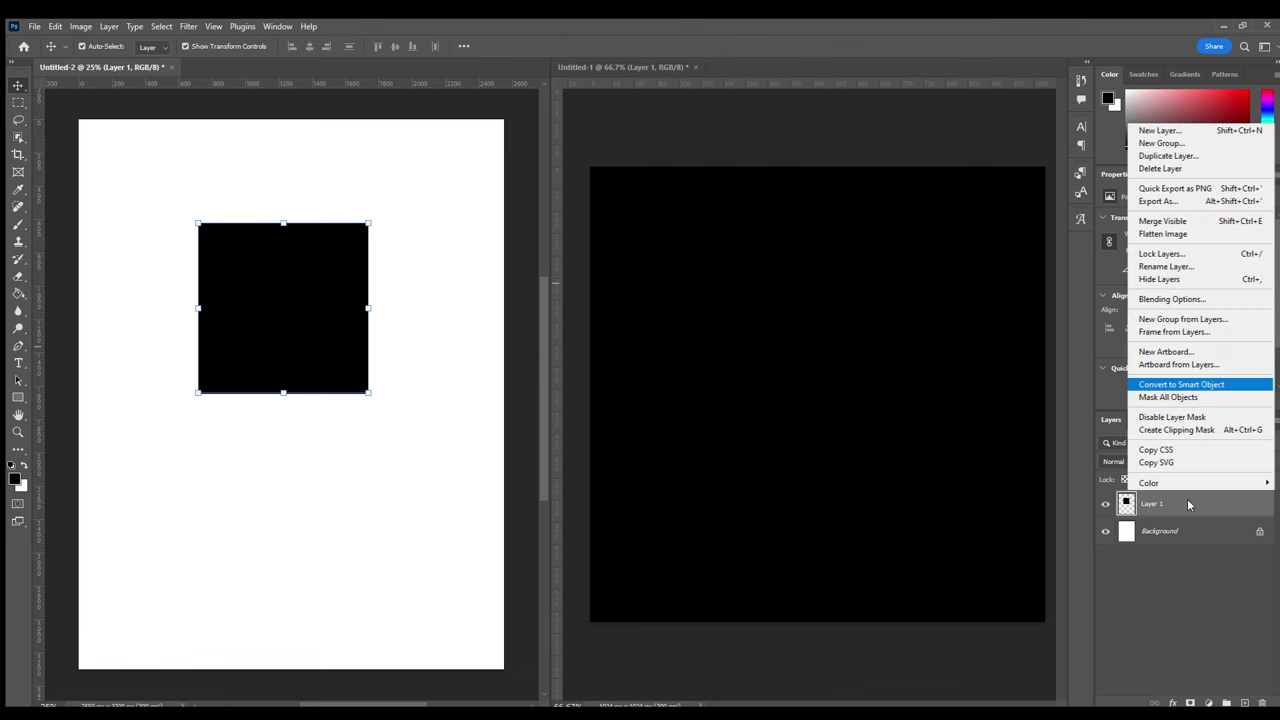
{"action": "left_click", "coordinate": [1200, 384]}
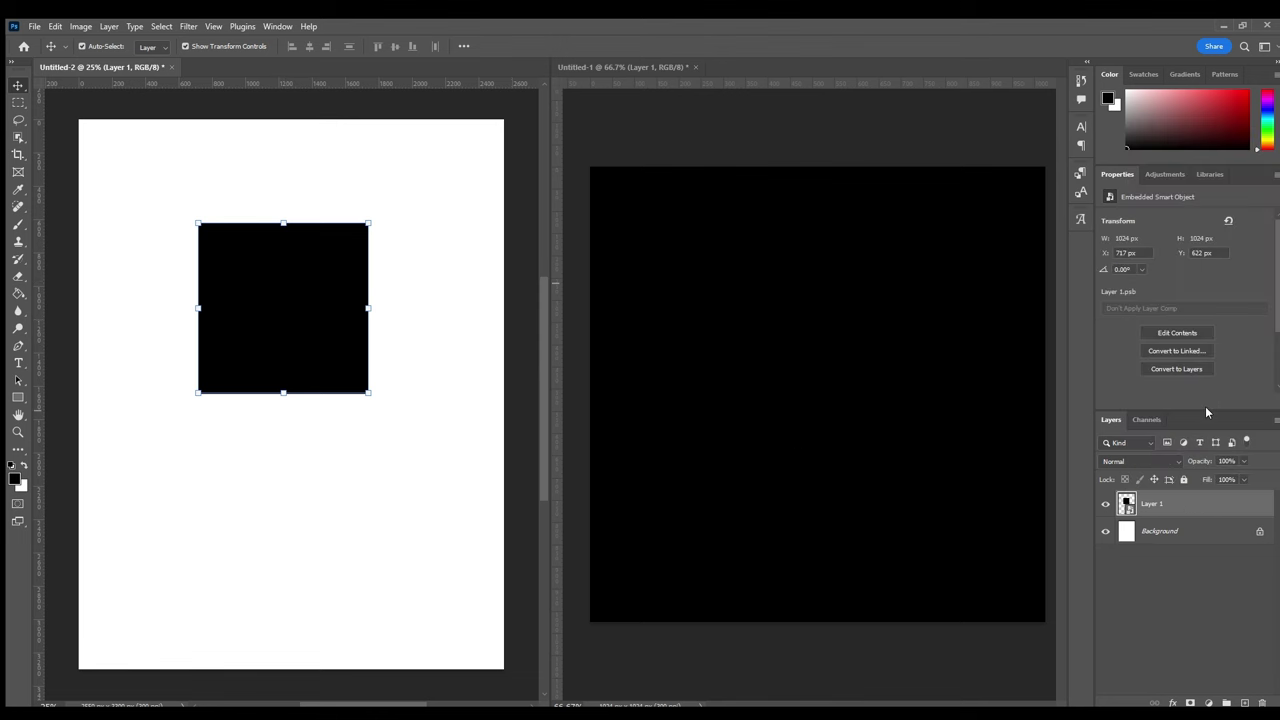
Step: Snap the square to the top-left and copy it into a two-column, three-row grid
{"action": "left_click_drag", "start_coordinate": [286, 268], "coordinate": [371, 207]}
{"action": "left_click", "coordinate": [1200, 534], "text": "shift"}
{"action": "left_click_drag", "start_coordinate": [298, 228], "coordinate": [314, 394]}
{"action": "left_click_drag", "start_coordinate": [220, 400], "coordinate": [235, 513]}
{"action": "key", "text": "ctrl+z"}
{"action": "left_click_drag", "start_coordinate": [357, 409], "coordinate": [356, 581]}
Step: Place the third tile row, then open the square tile's contents on a new empty layer
{"action": "left_click", "coordinate": [463, 608]}
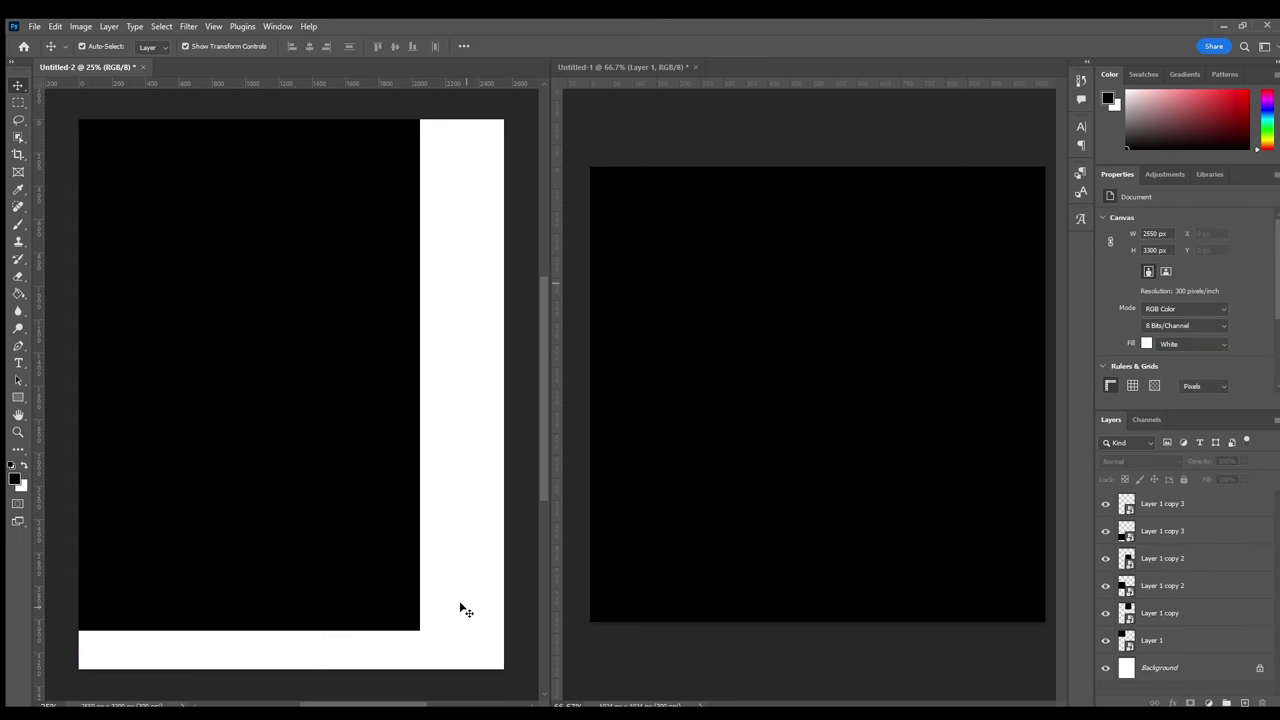
{"action": "left_click", "coordinate": [1118, 607]}
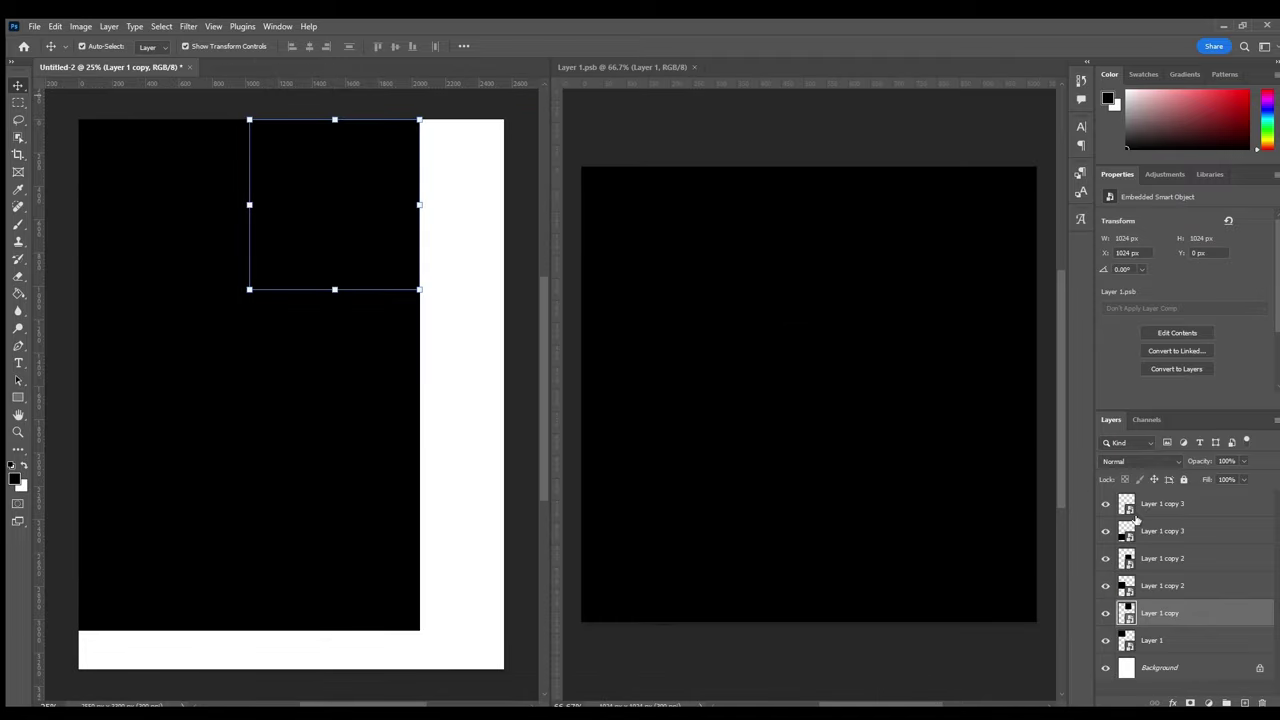
{"action": "left_click", "coordinate": [955, 497]}
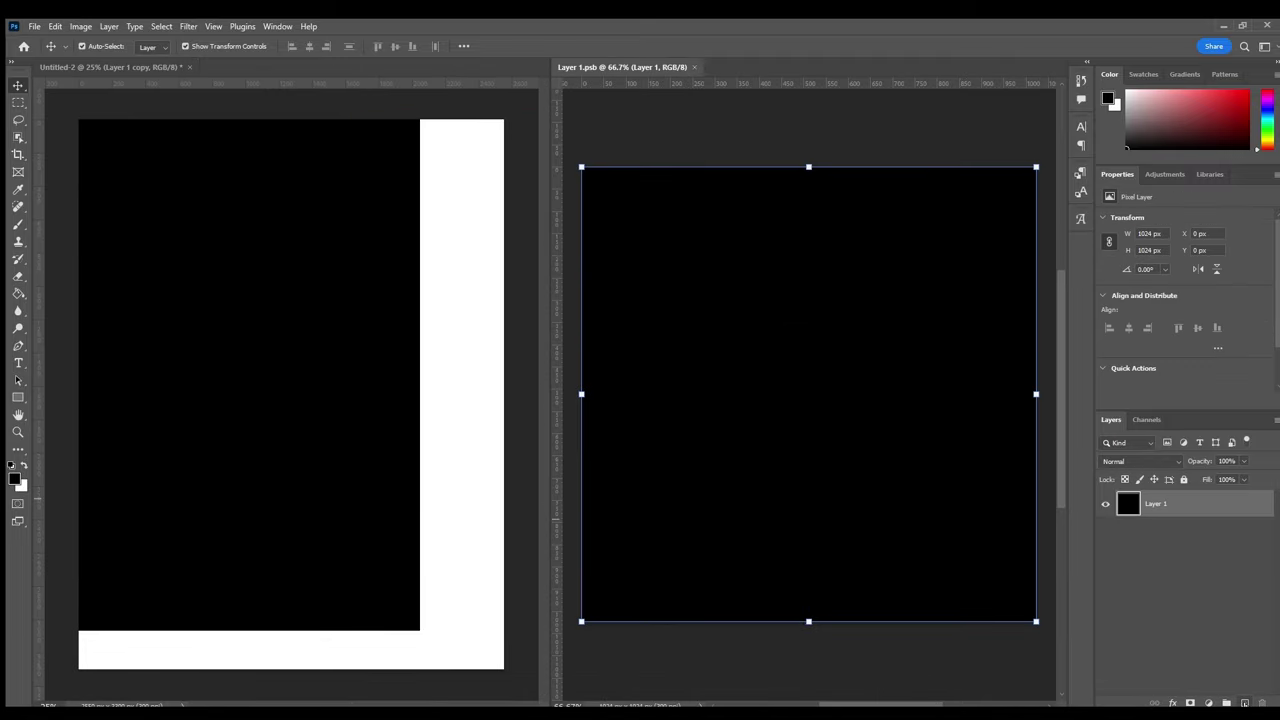
{"action": "left_click", "coordinate": [1244, 703]}
{"action": "key", "text": "z"}
{"action": "left_click", "coordinate": [867, 369], "text": "alt"}
{"action": "key", "text": "b"}
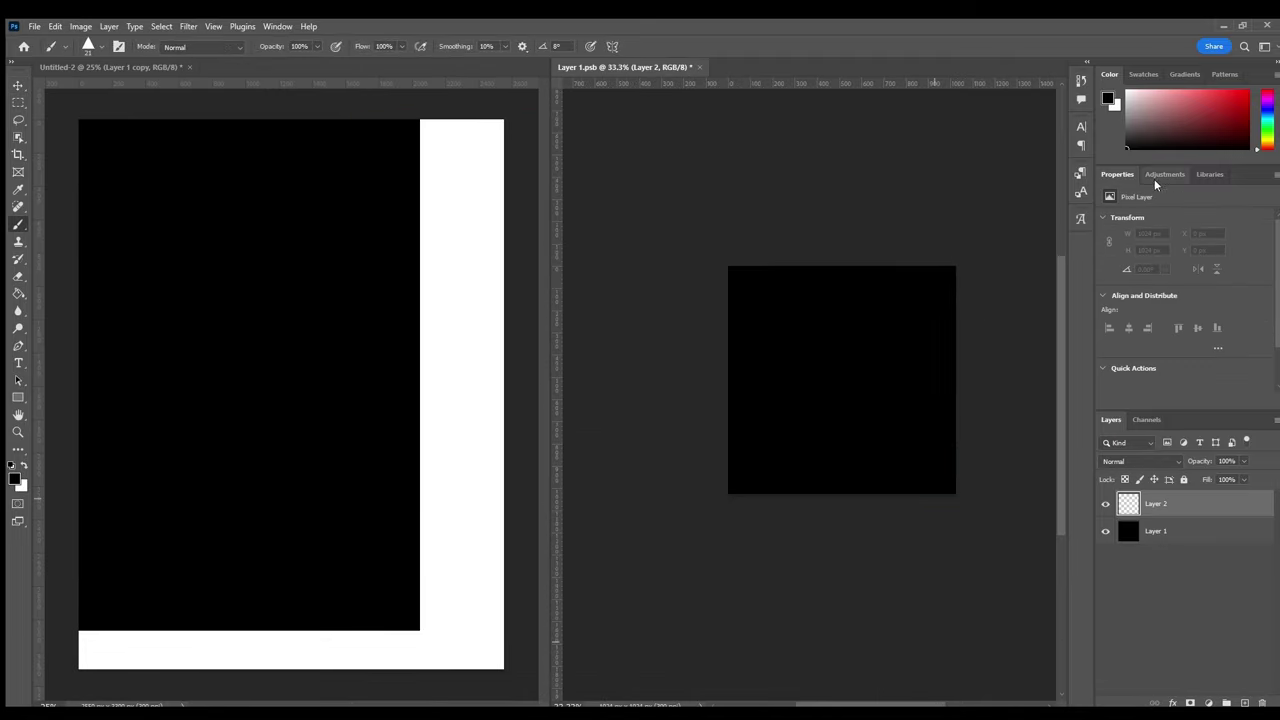
Step: Paint pink leafy branches and arcs on the tile and save to update the page
{"action": "left_click_drag", "start_coordinate": [750, 375], "coordinate": [850, 320]}
{"action": "mouse_move", "coordinate": [955, 350]}
{"action": "left_mouse_down"}
{"action": "mouse_move", "coordinate": [845, 415]}
{"action": "mouse_move", "coordinate": [925, 382]}
{"action": "mouse_move", "coordinate": [946, 349]}
{"action": "mouse_move", "coordinate": [814, 343]}
{"action": "mouse_move", "coordinate": [772, 318]}
{"action": "mouse_move", "coordinate": [735, 385]}
{"action": "left_mouse_up"}
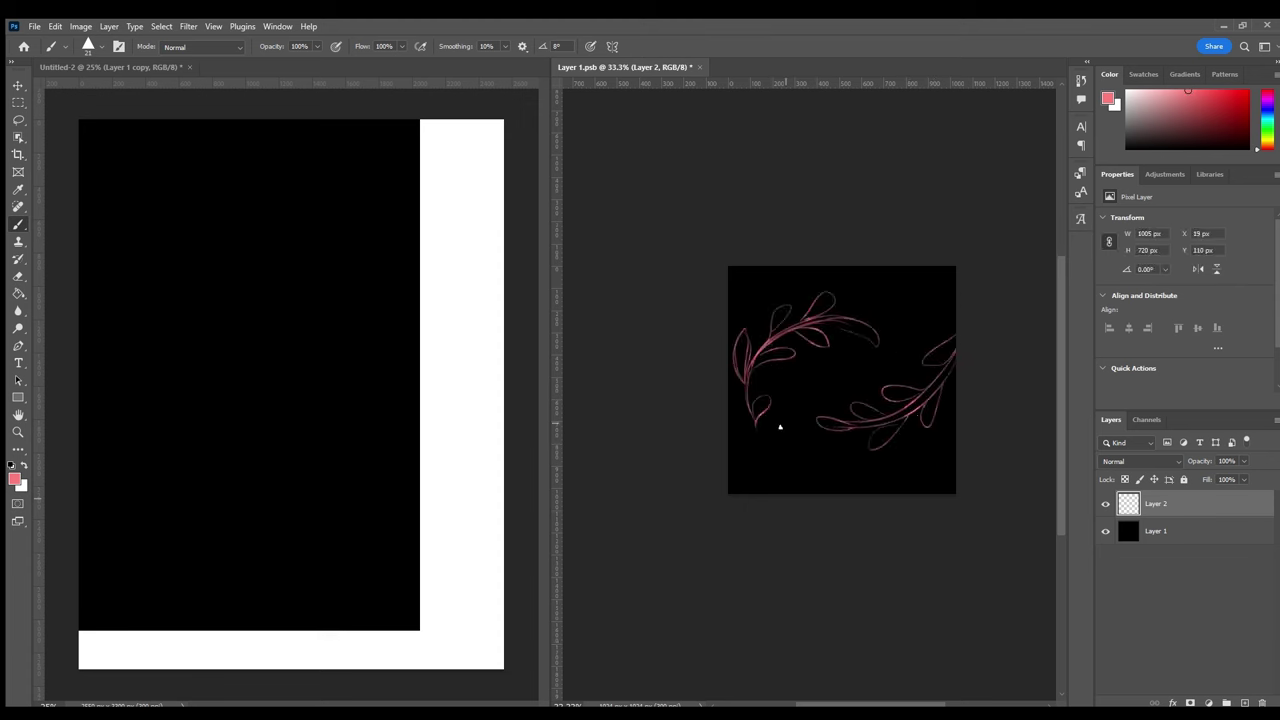
{"action": "left_click_drag", "start_coordinate": [794, 424], "coordinate": [840, 488]}
{"action": "left_click_drag", "start_coordinate": [872, 292], "coordinate": [955, 284]}
{"action": "key", "text": "ctrl+s"}
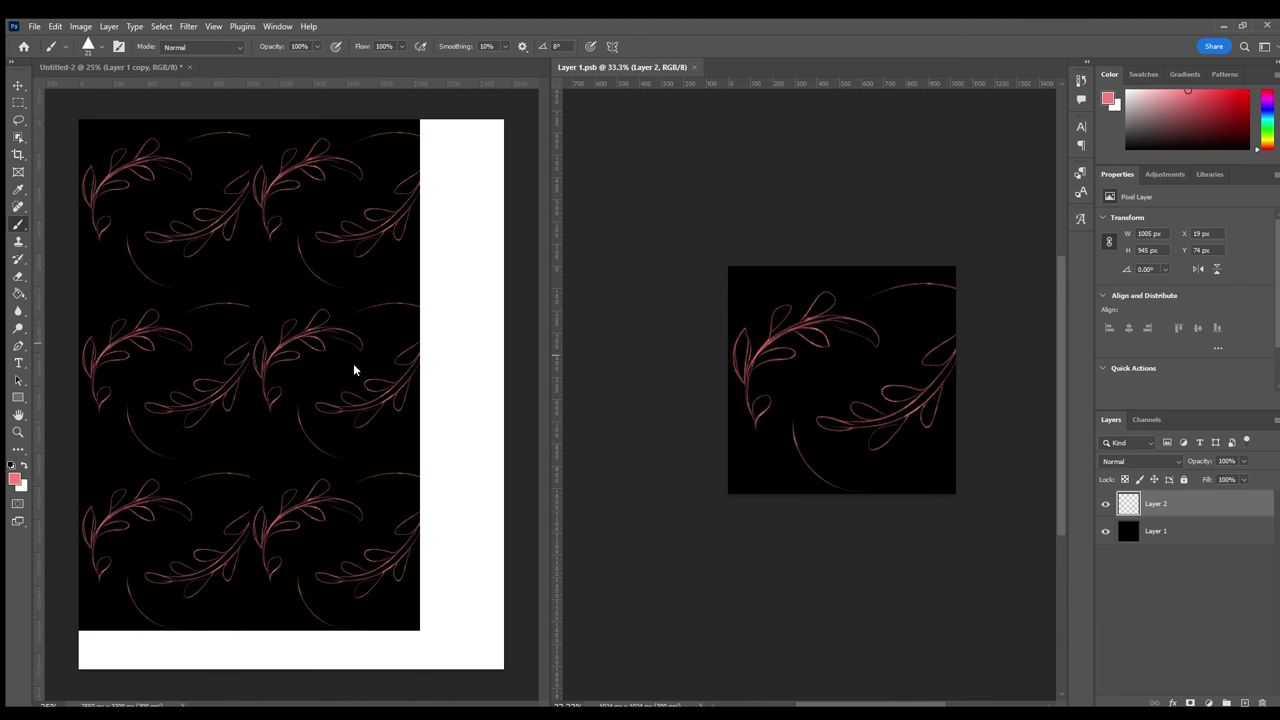
Step: Add four pink stars and two mint-green triangles to the tile, then save it
{"action": "left_click", "coordinate": [827, 378]}
{"action": "left_click", "coordinate": [928, 468]}
{"action": "left_click", "coordinate": [760, 472]}
{"action": "left_click", "coordinate": [757, 280]}
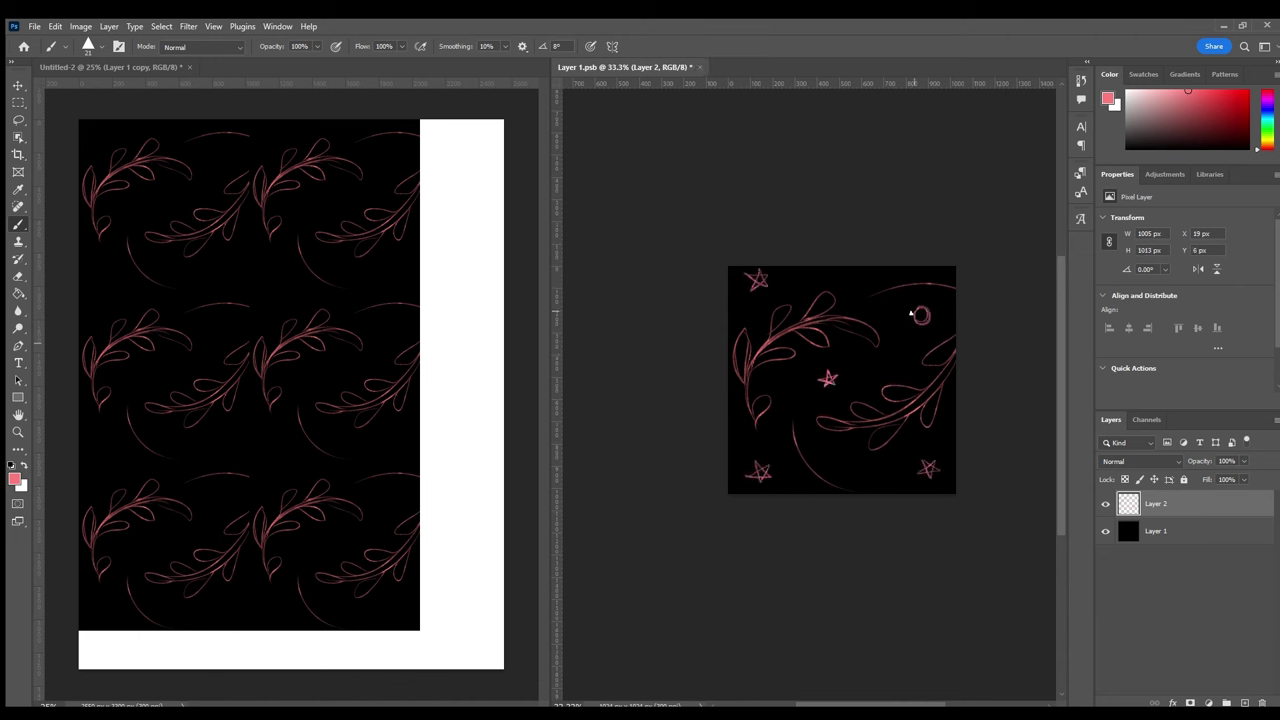
{"action": "left_click", "coordinate": [1267, 122]}
{"action": "left_click_drag", "start_coordinate": [787, 387], "coordinate": [790, 393]}
{"action": "left_click_drag", "start_coordinate": [882, 466], "coordinate": [876, 480]}
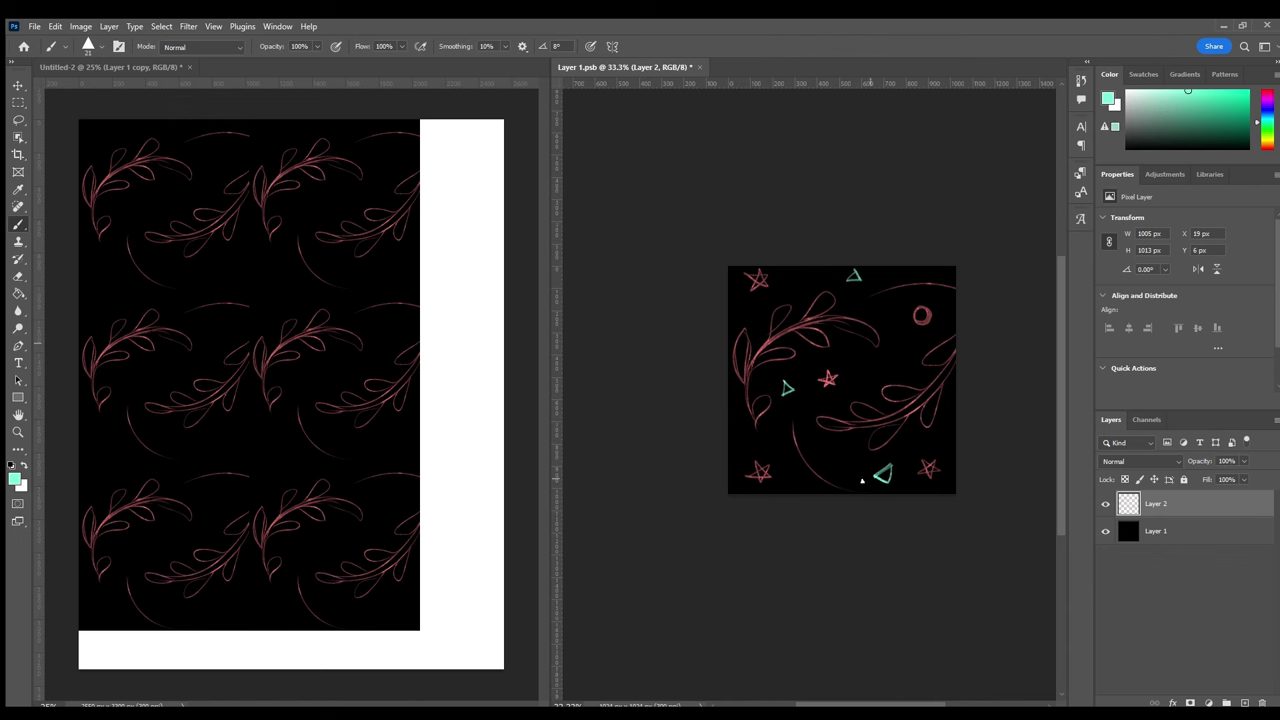
{"action": "key", "text": "ctrl+s"}
Step: Duplicate Layer 1 and apply a wrap-around Offset of 512 px both ways to the tile
{"action": "left_click_drag", "start_coordinate": [343, 364], "coordinate": [1140, 517]}
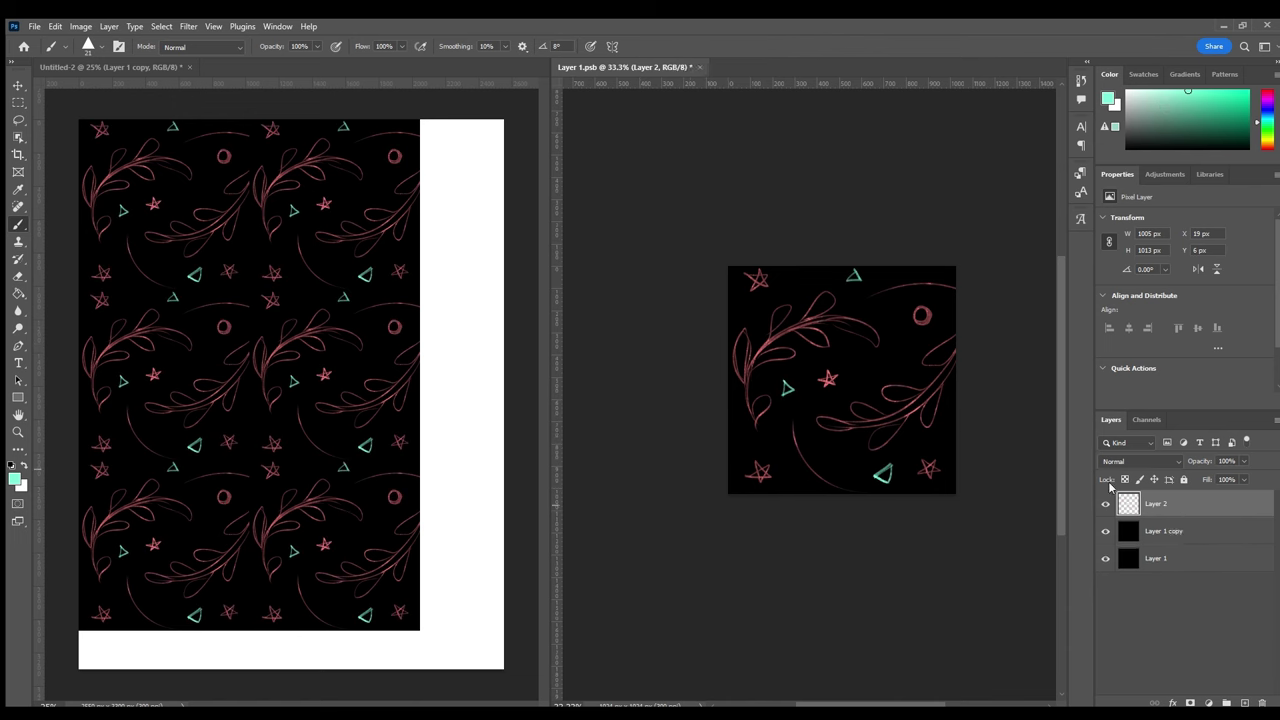
{"action": "key", "text": "alt+t"}
{"action": "key", "text": "Up"}
{"action": "key", "text": "Right"}
{"action": "key", "text": "Up"}
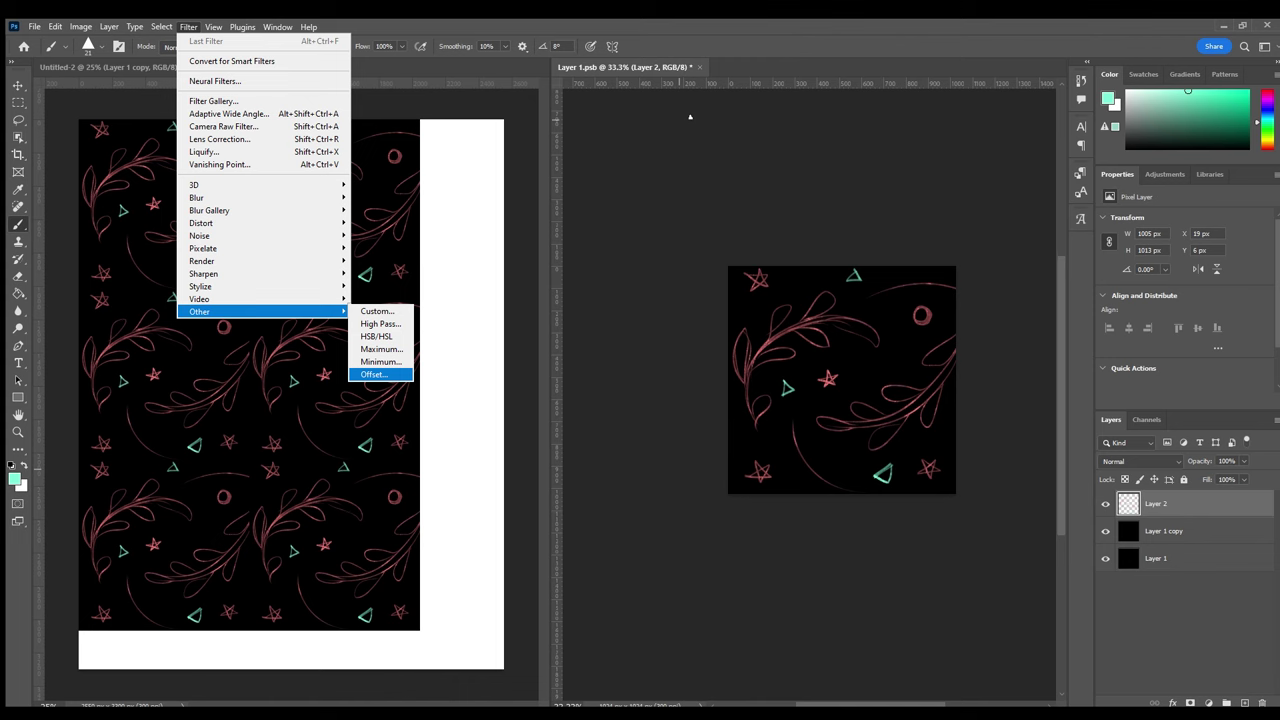
{"action": "key", "text": "Return"}
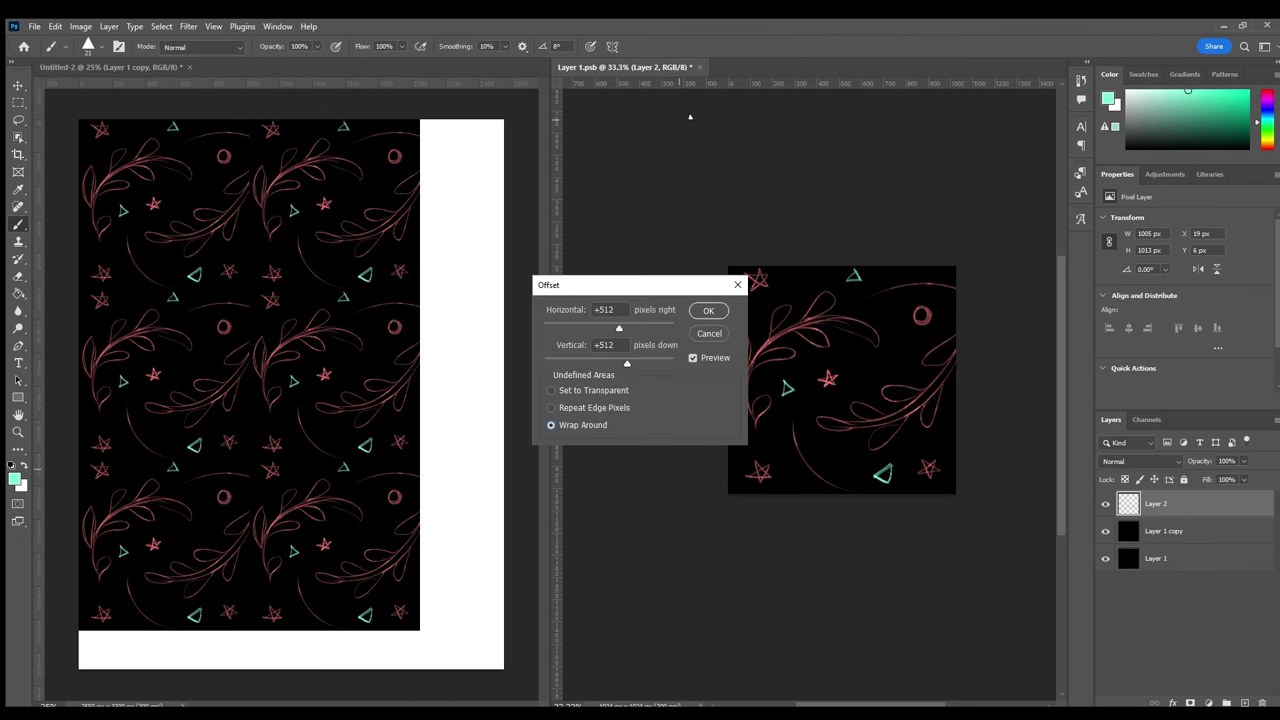
{"action": "key", "text": "Return"}
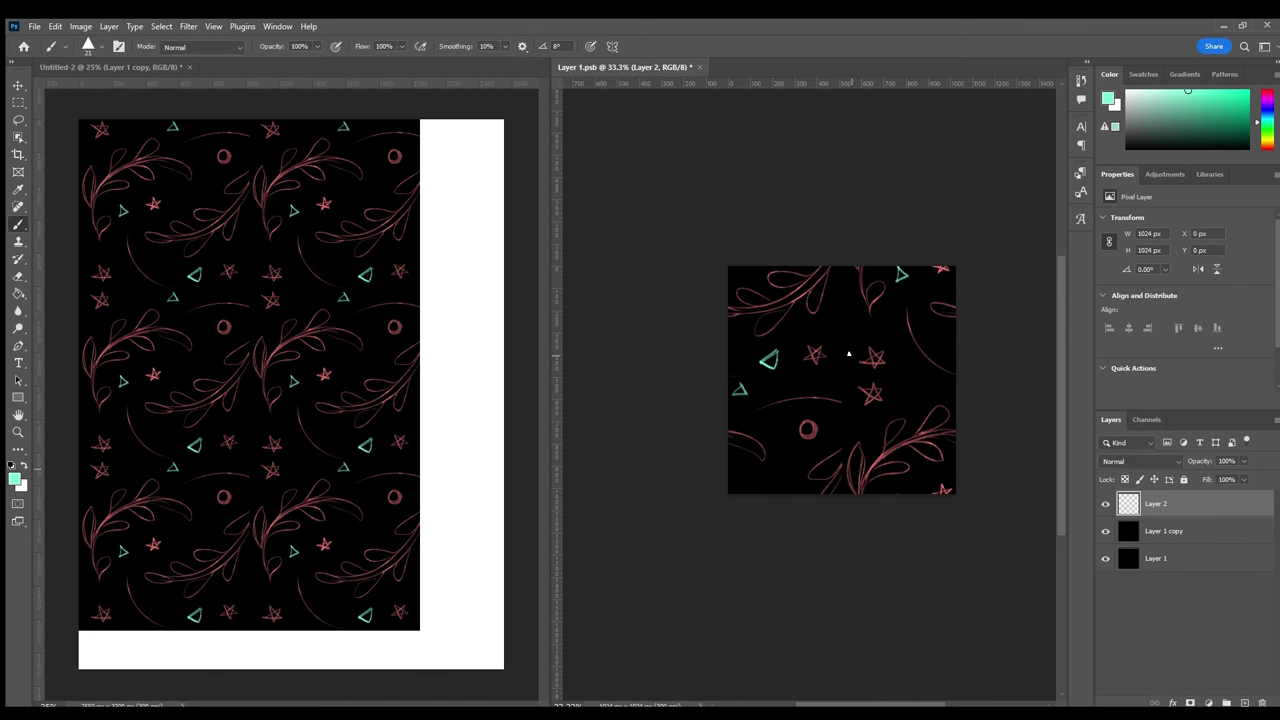
Step: Paint a pink loop and star plus four mint-green triangles across the tile's centre
{"action": "left_click", "coordinate": [873, 462], "text": "alt"}
{"action": "mouse_move", "coordinate": [798, 397]}
{"action": "left_mouse_down"}
{"action": "mouse_move", "coordinate": [826, 392]}
{"action": "mouse_move", "coordinate": [840, 414]}
{"action": "mouse_move", "coordinate": [828, 400]}
{"action": "left_mouse_up"}
{"action": "mouse_move", "coordinate": [836, 320]}
{"action": "left_mouse_down"}
{"action": "mouse_move", "coordinate": [850, 312]}
{"action": "mouse_move", "coordinate": [837, 357]}
{"action": "left_mouse_up"}
{"action": "left_click", "coordinate": [768, 361], "text": "alt"}
{"action": "left_click_drag", "start_coordinate": [922, 381], "coordinate": [909, 394]}
{"action": "left_click_drag", "start_coordinate": [744, 474], "coordinate": [752, 490]}
{"action": "left_click_drag", "start_coordinate": [792, 451], "coordinate": [786, 468]}
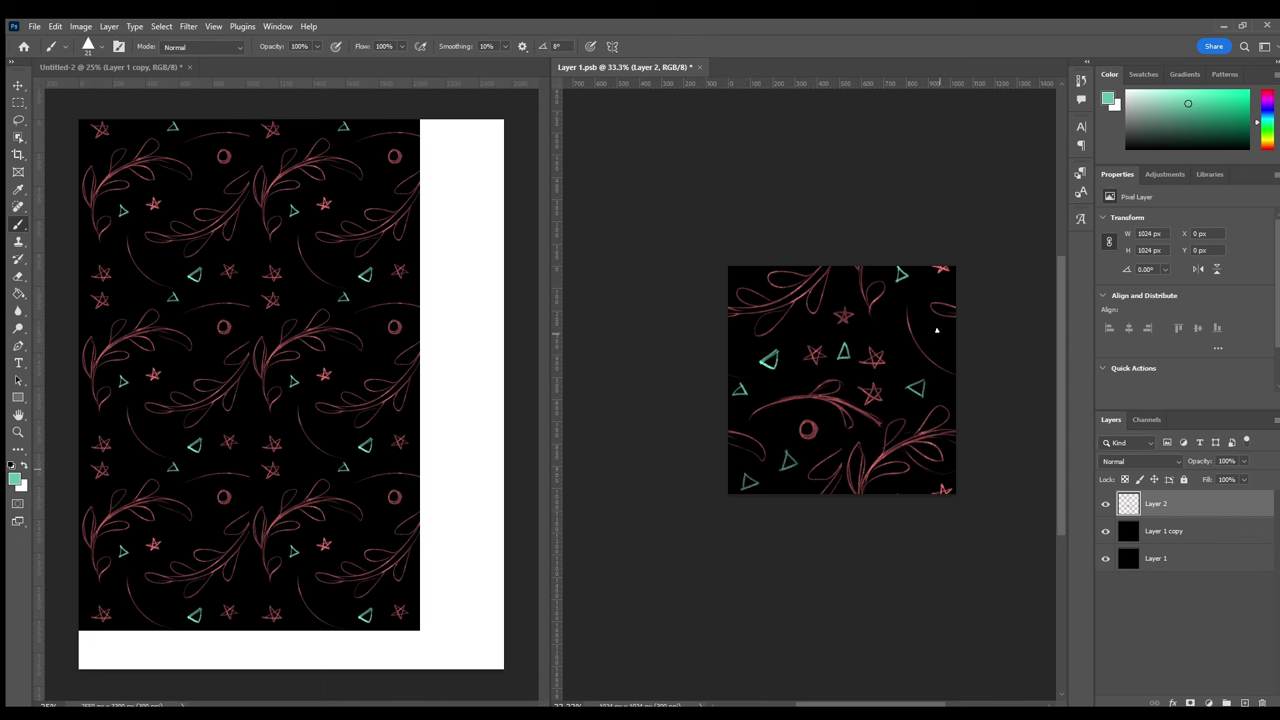
{"action": "left_click_drag", "start_coordinate": [943, 339], "coordinate": [946, 329]}
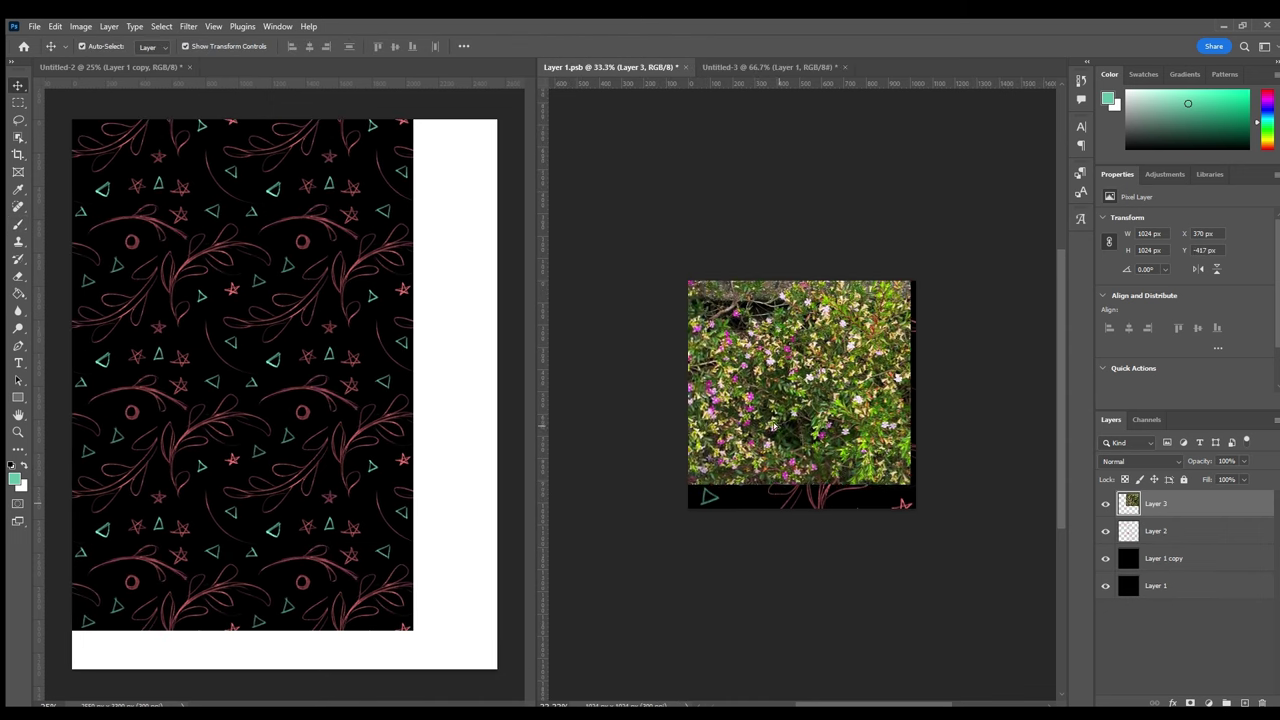
Step: Position the flower photo to fill the tile, offset it to swap its halves, and save the .psb
{"action": "left_click_drag", "start_coordinate": [954, 427], "coordinate": [960, 445]}
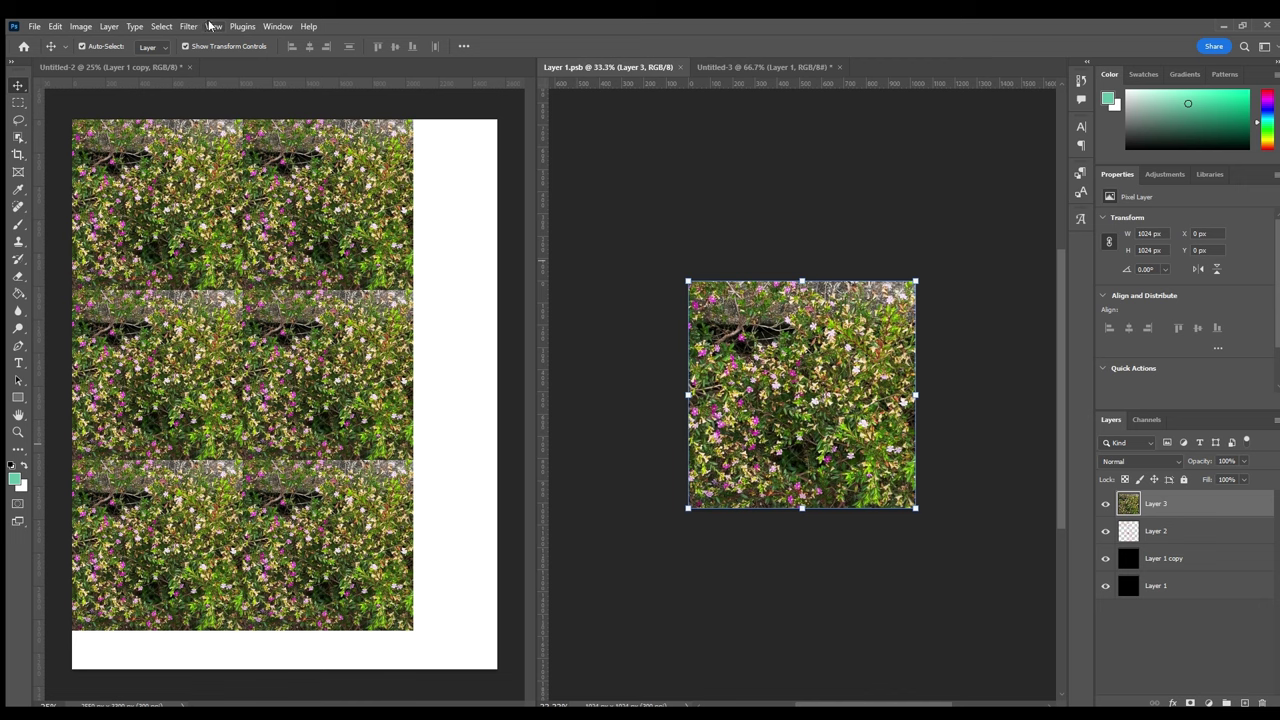
{"action": "key", "text": "ctrl+alt+f"}
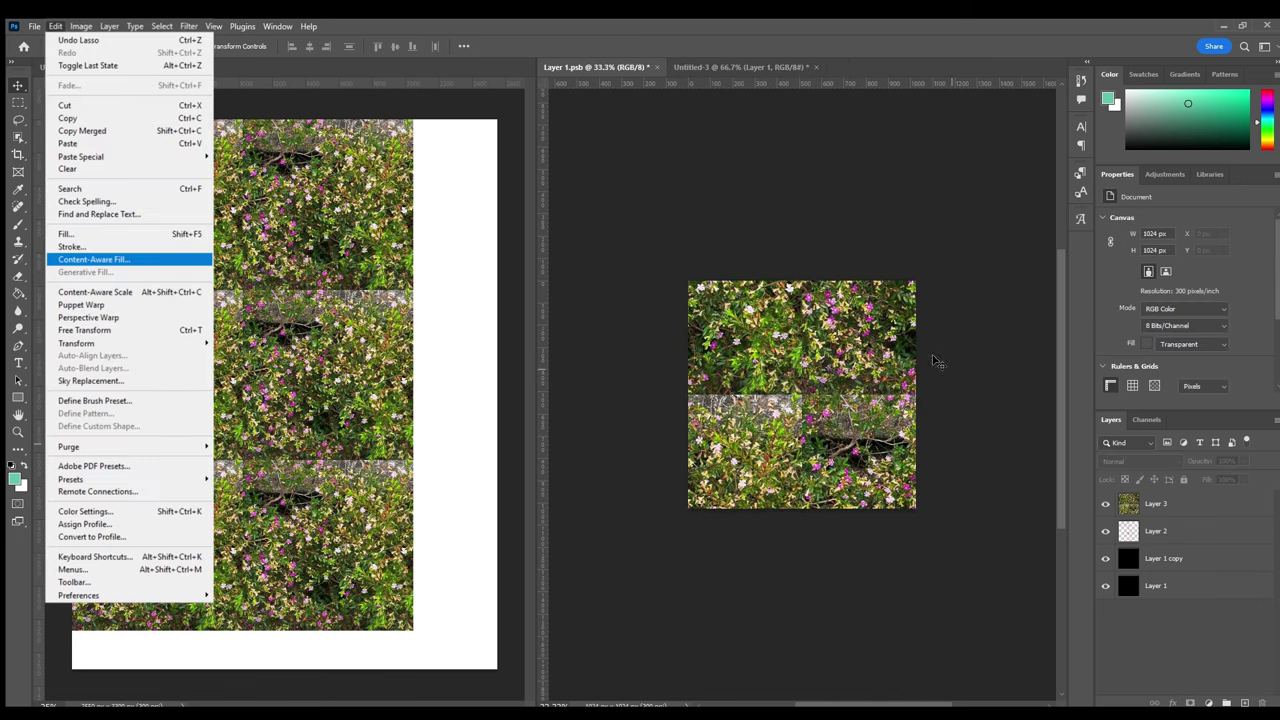
{"action": "left_click", "coordinate": [797, 355]}
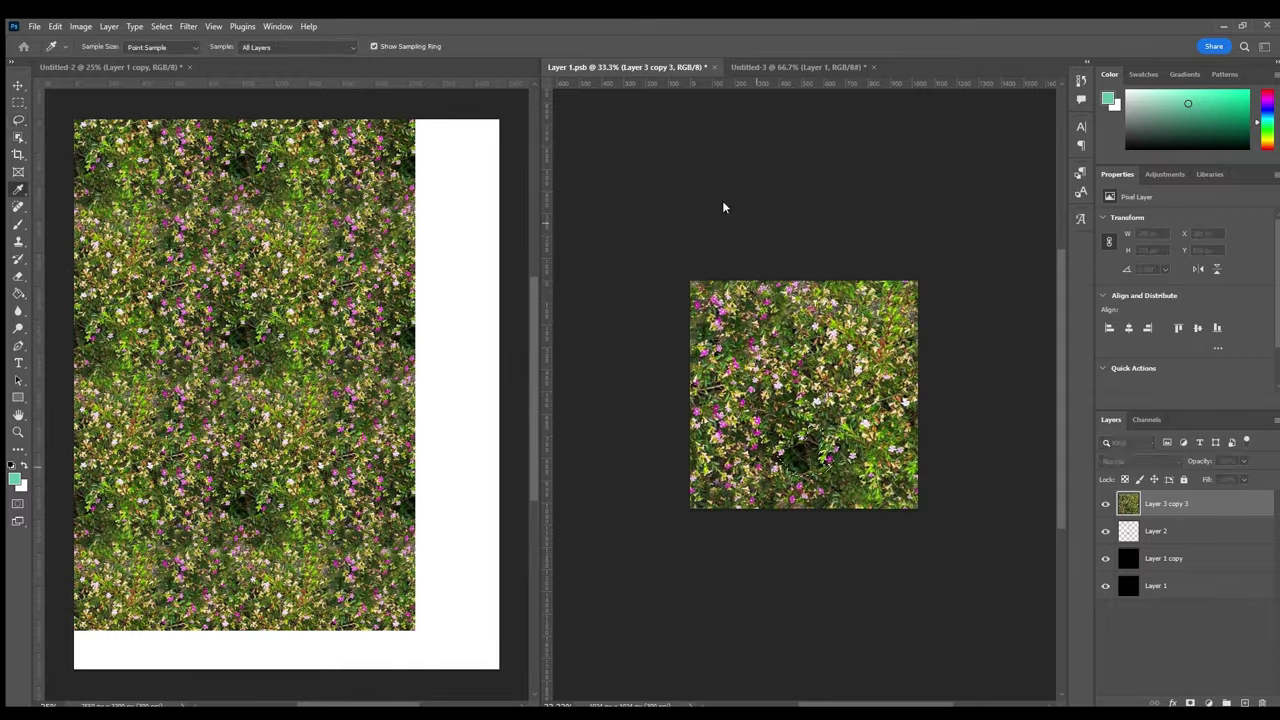
{"action": "key", "text": "ctrl+s"}
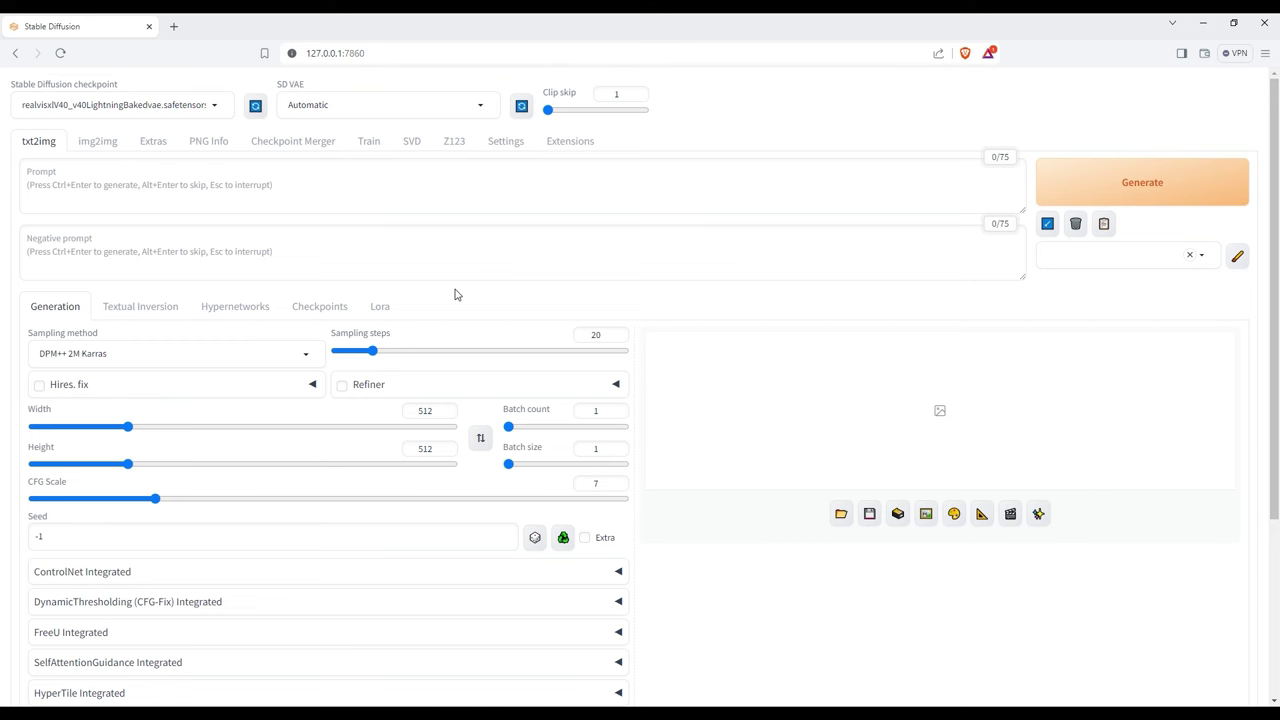
Step: In img2img, paste the pattern tile and set size 1024×1024 with batch count 3
{"action": "left_click", "coordinate": [104, 148]}
{"action": "key", "text": "ctrl+v"}
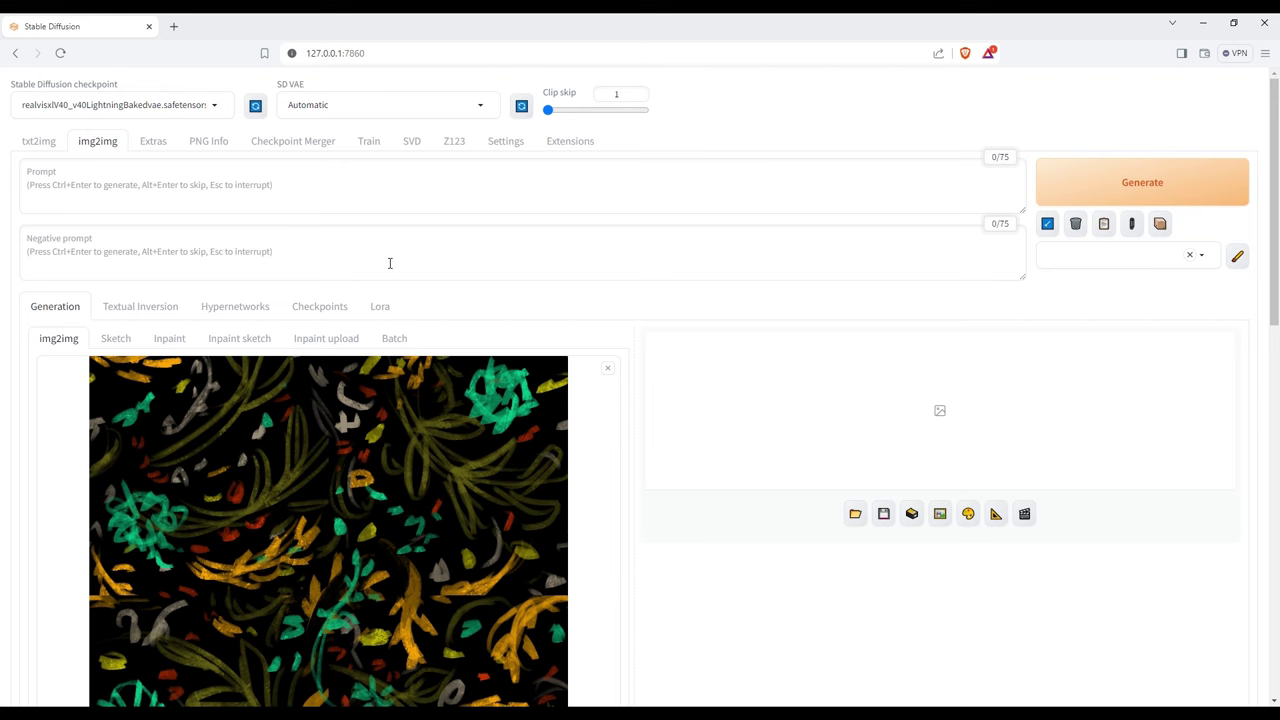
{"action": "scroll", "coordinate": [400, 270], "scroll_direction": "down", "scroll_amount": 8}
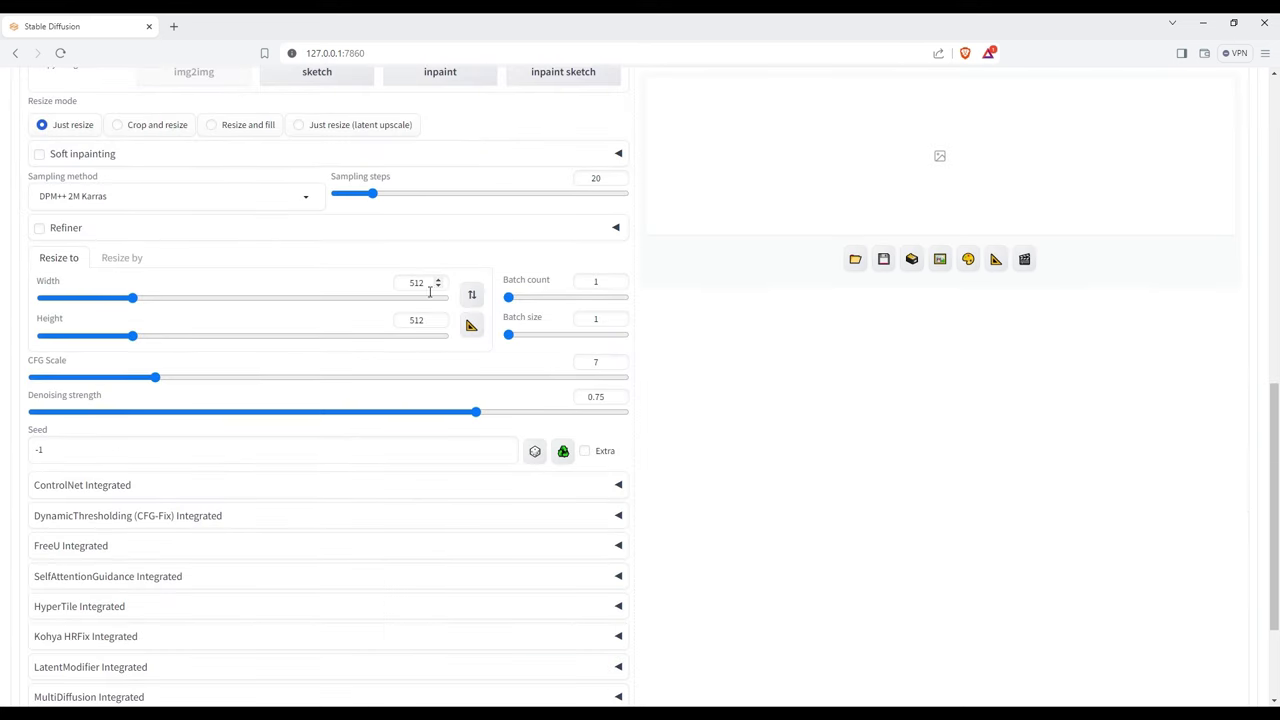
{"action": "double_click", "coordinate": [426, 288]}
{"action": "type", "text": "1024"}
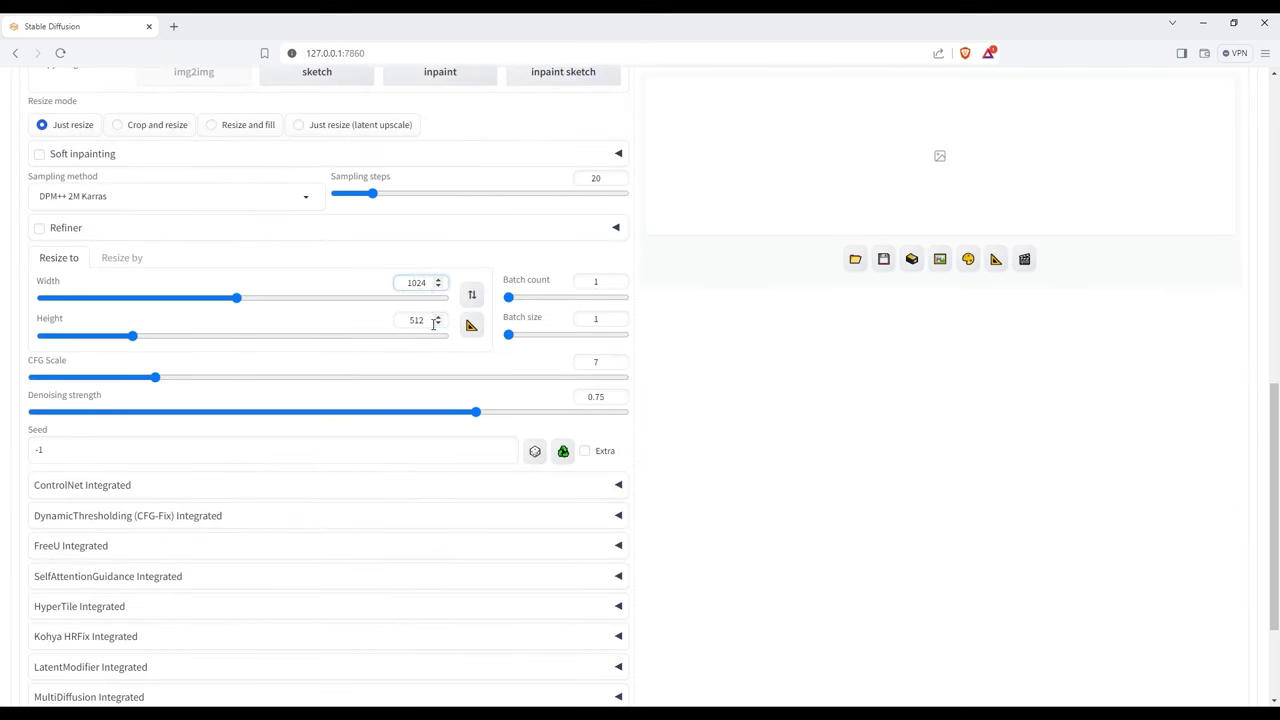
{"action": "double_click", "coordinate": [433, 320]}
{"action": "type", "text": "1024"}
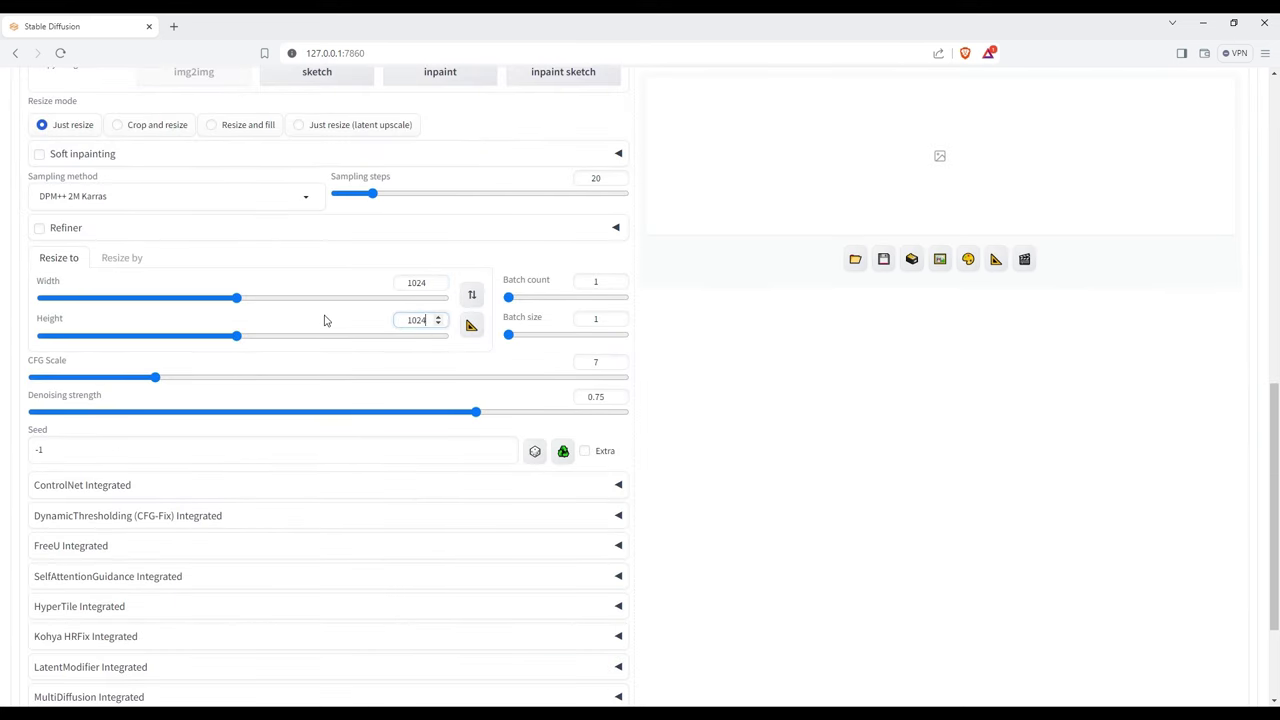
{"action": "left_click", "coordinate": [619, 280]}
{"action": "left_click", "coordinate": [619, 280]}
{"action": "left_click", "coordinate": [619, 280]}
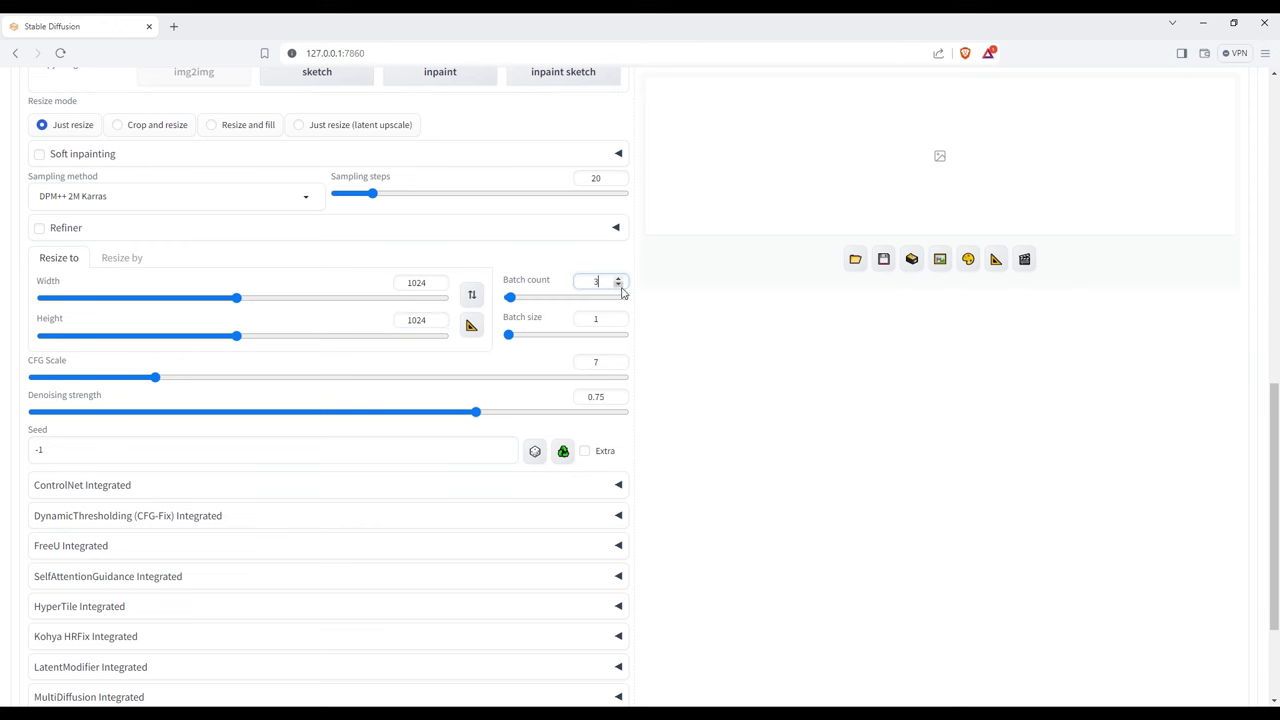
Step: Enter the prompt 'floral pattern, botanic pattern, flat colors, aesthe…', set denoising to 0.45, and generate
{"action": "scroll", "coordinate": [1277, 205], "scroll_direction": "up", "scroll_amount": 6}
{"action": "scroll", "coordinate": [1277, 205], "scroll_direction": "up", "scroll_amount": 3}
{"action": "left_click", "coordinate": [116, 186]}
{"action": "type", "text": "floral pattern, botanic pattern, flat colors, aesthe"}
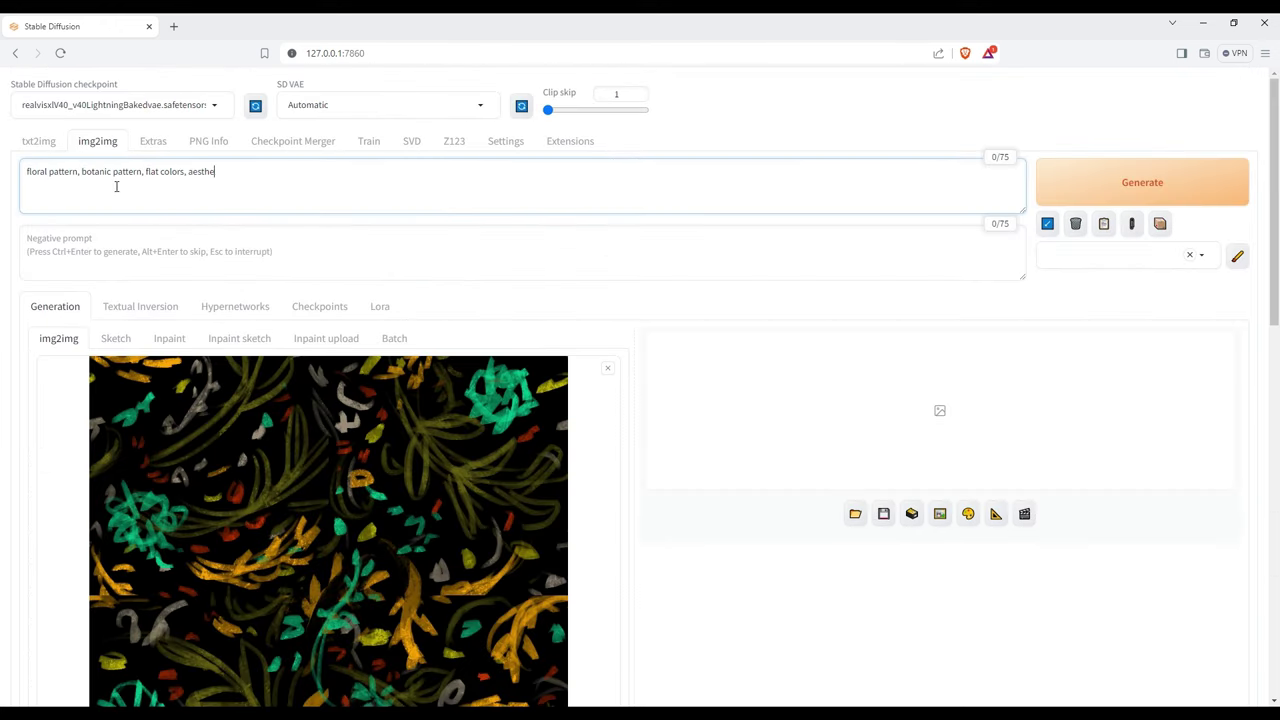
{"action": "left_click_drag", "start_coordinate": [1273, 205], "coordinate": [1262, 373]}
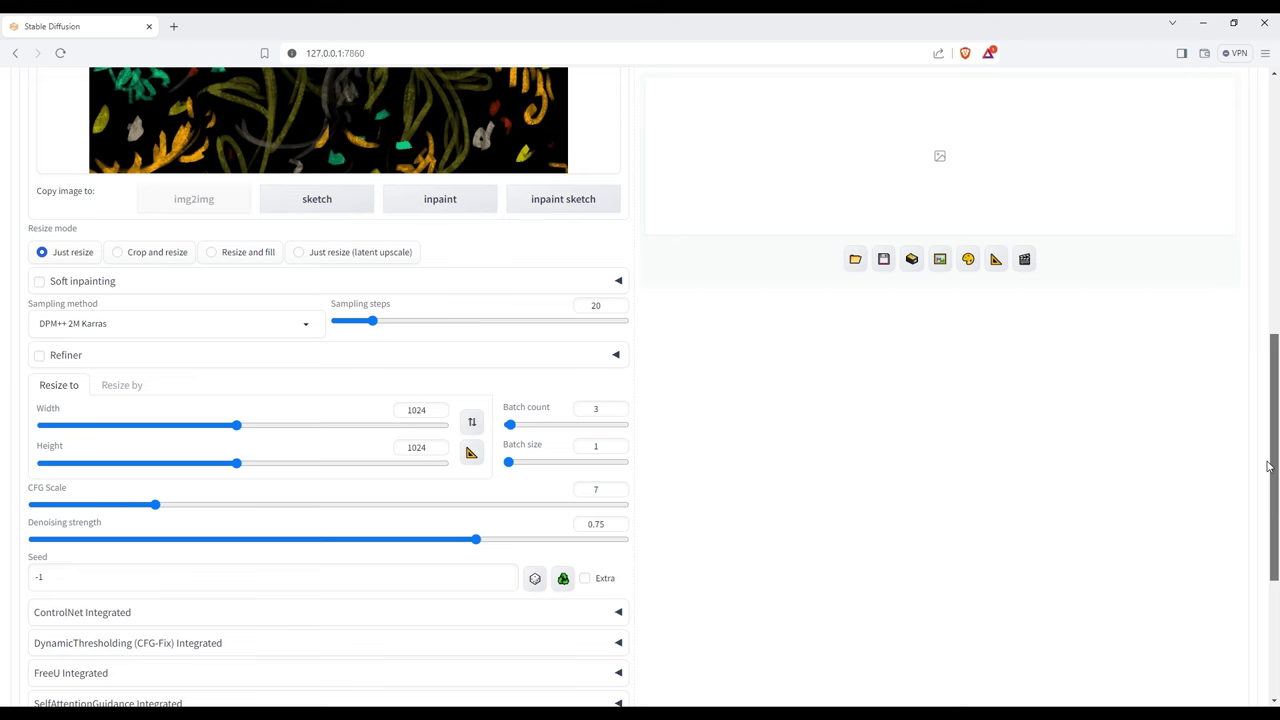
{"action": "left_click", "coordinate": [323, 539]}
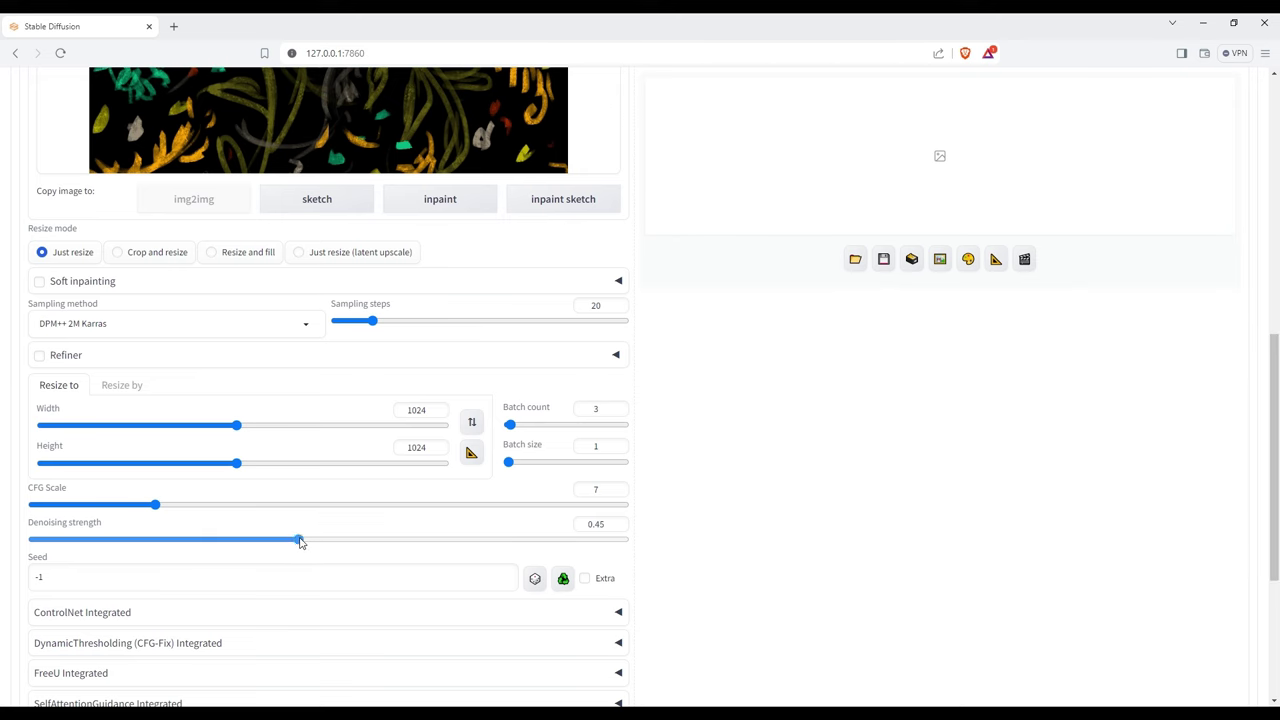
{"action": "scroll", "coordinate": [320, 546], "scroll_direction": "up", "scroll_amount": 7}
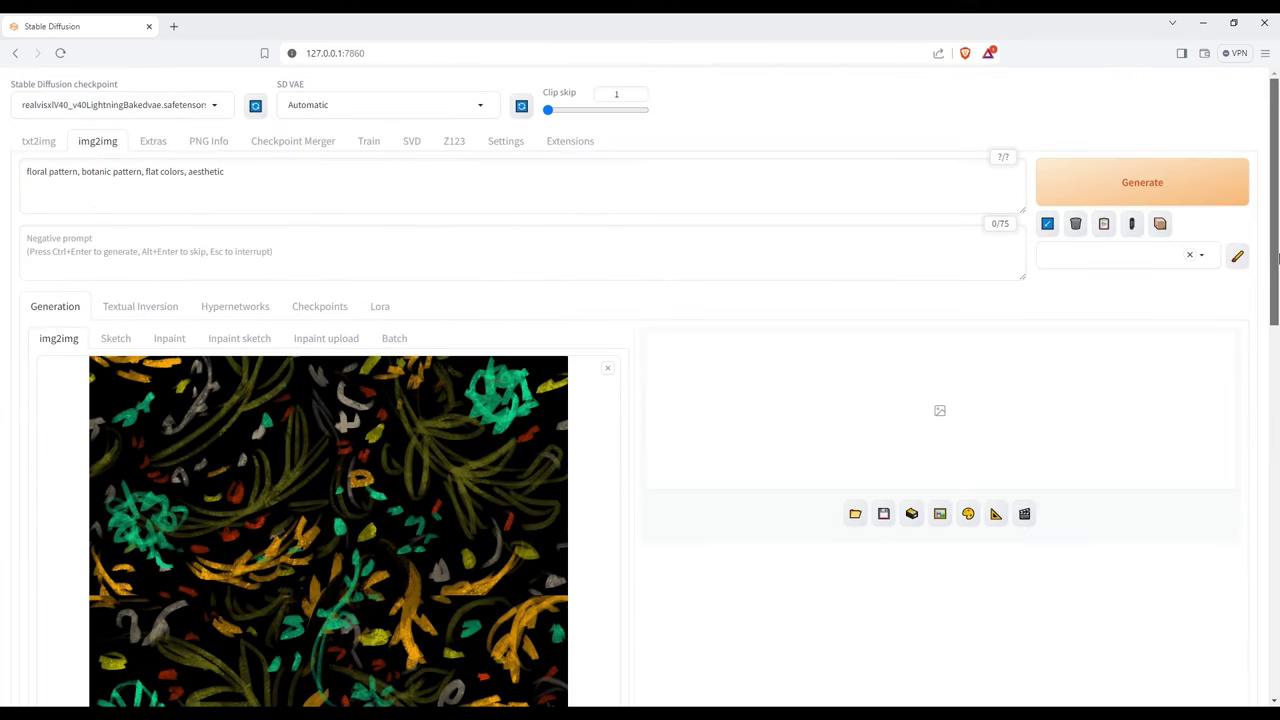
{"action": "left_click", "coordinate": [1171, 194]}
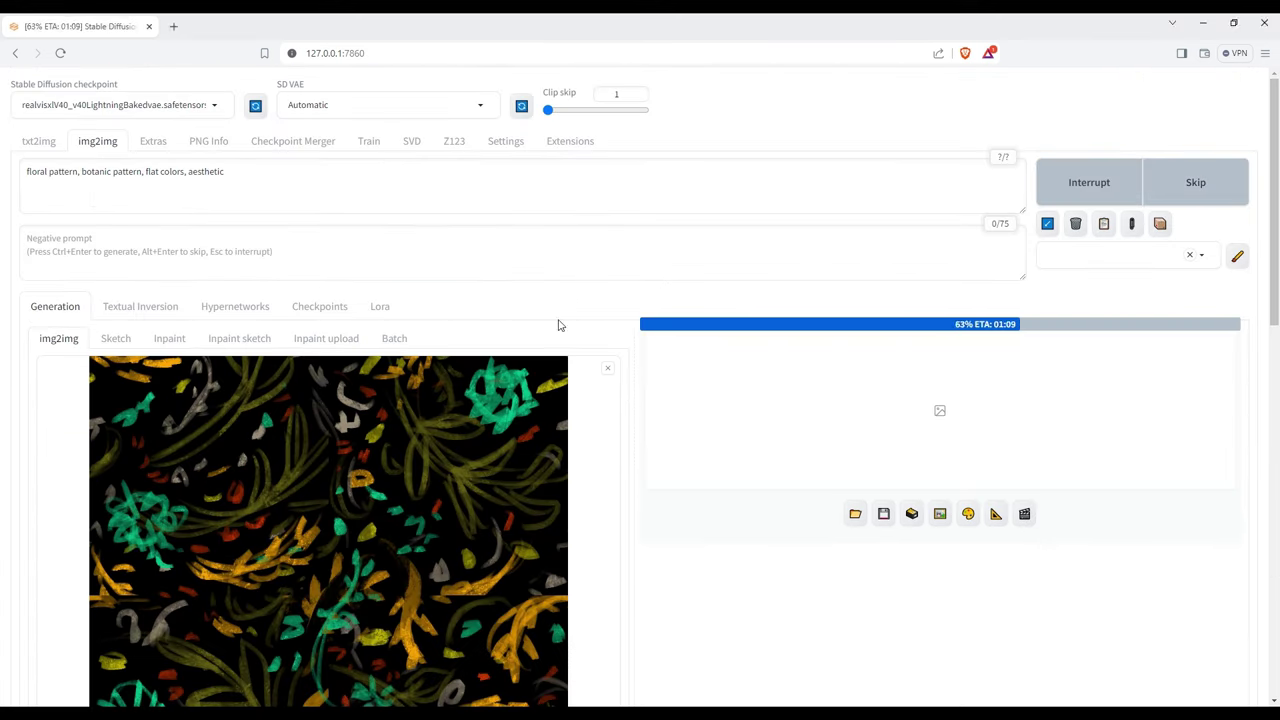
Step: Compare the generated variations, send the third one to img2img, and regenerate from it
{"action": "left_click", "coordinate": [984, 614]}
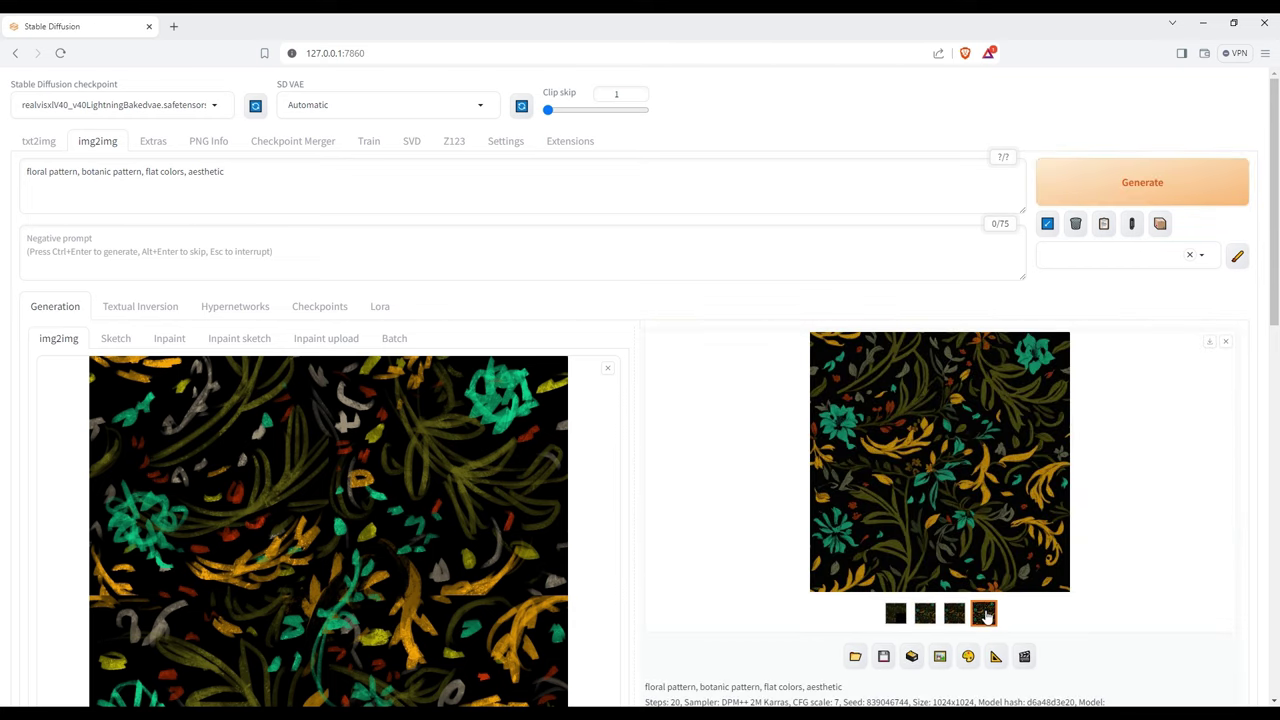
{"action": "left_click", "coordinate": [955, 615]}
{"action": "left_click", "coordinate": [925, 614]}
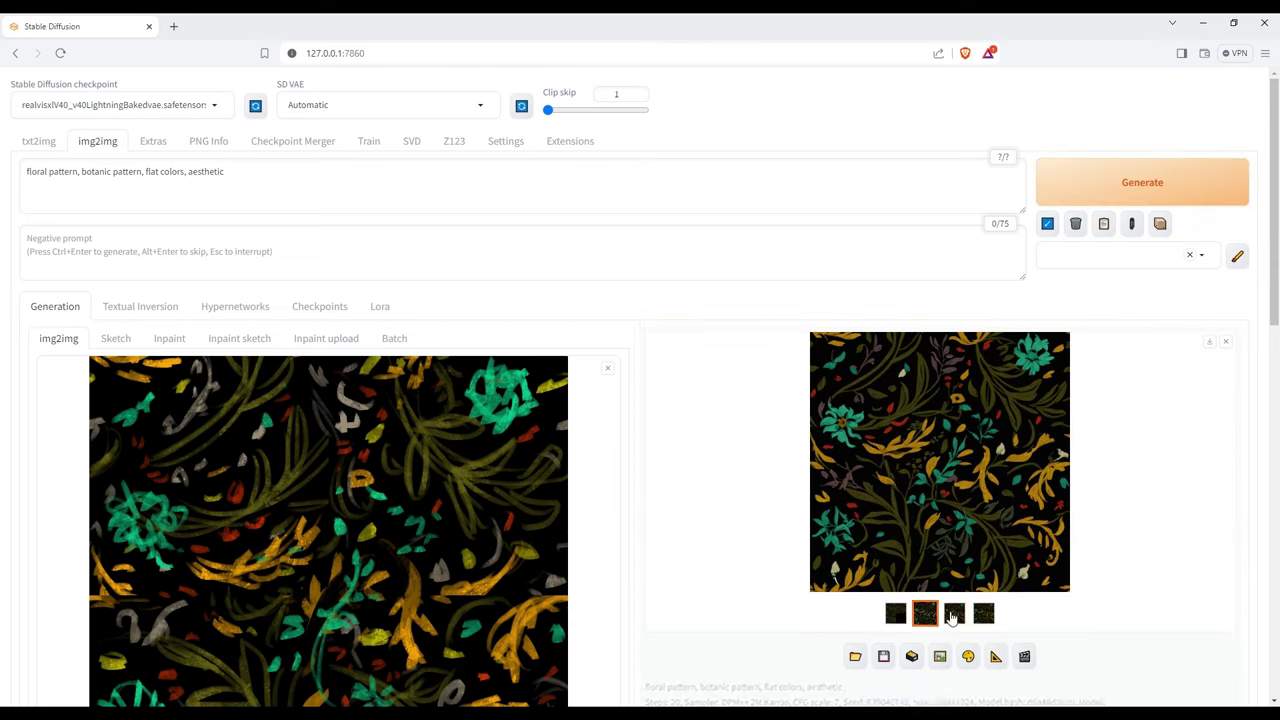
{"action": "left_click", "coordinate": [958, 617]}
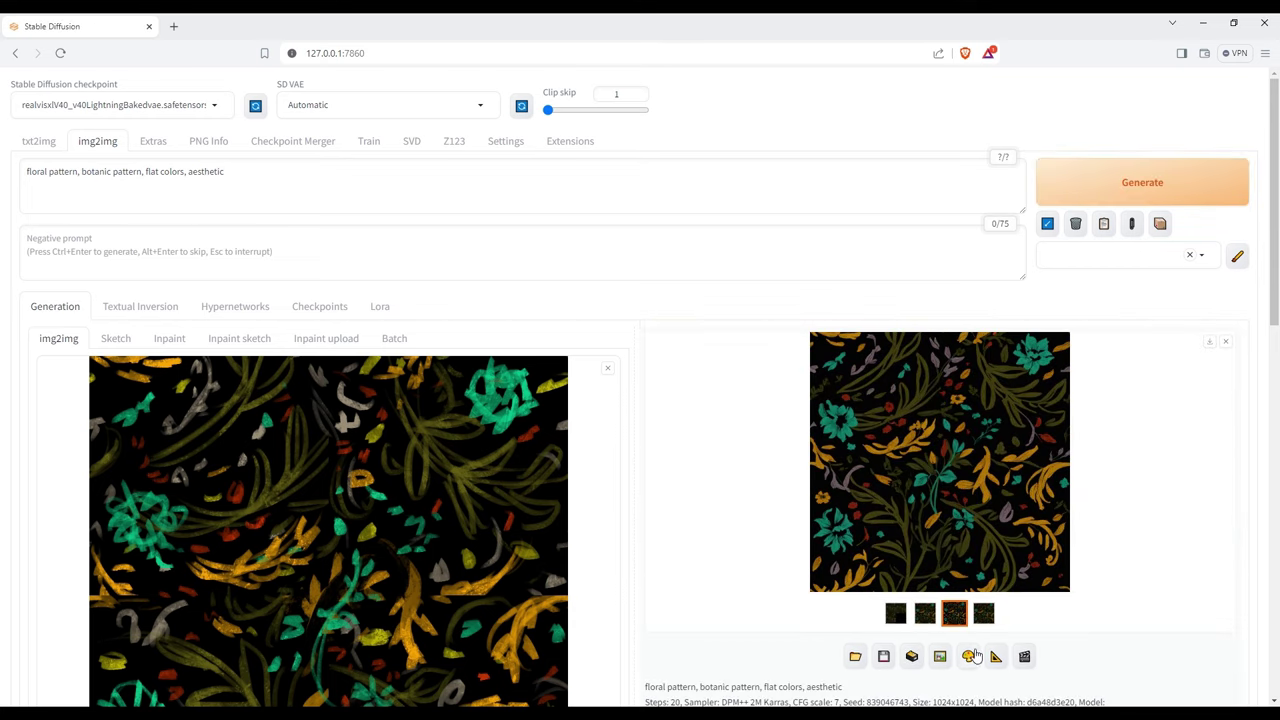
{"action": "left_click", "coordinate": [973, 662]}
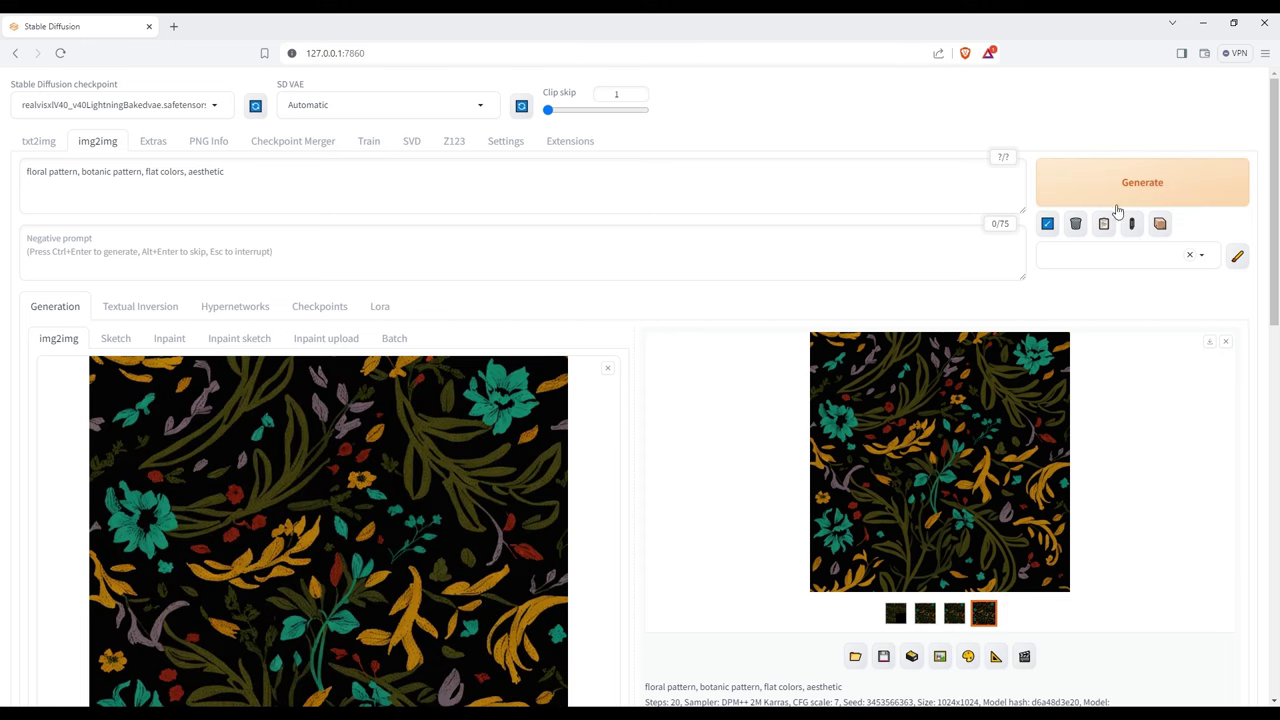
{"action": "left_click", "coordinate": [1150, 186]}
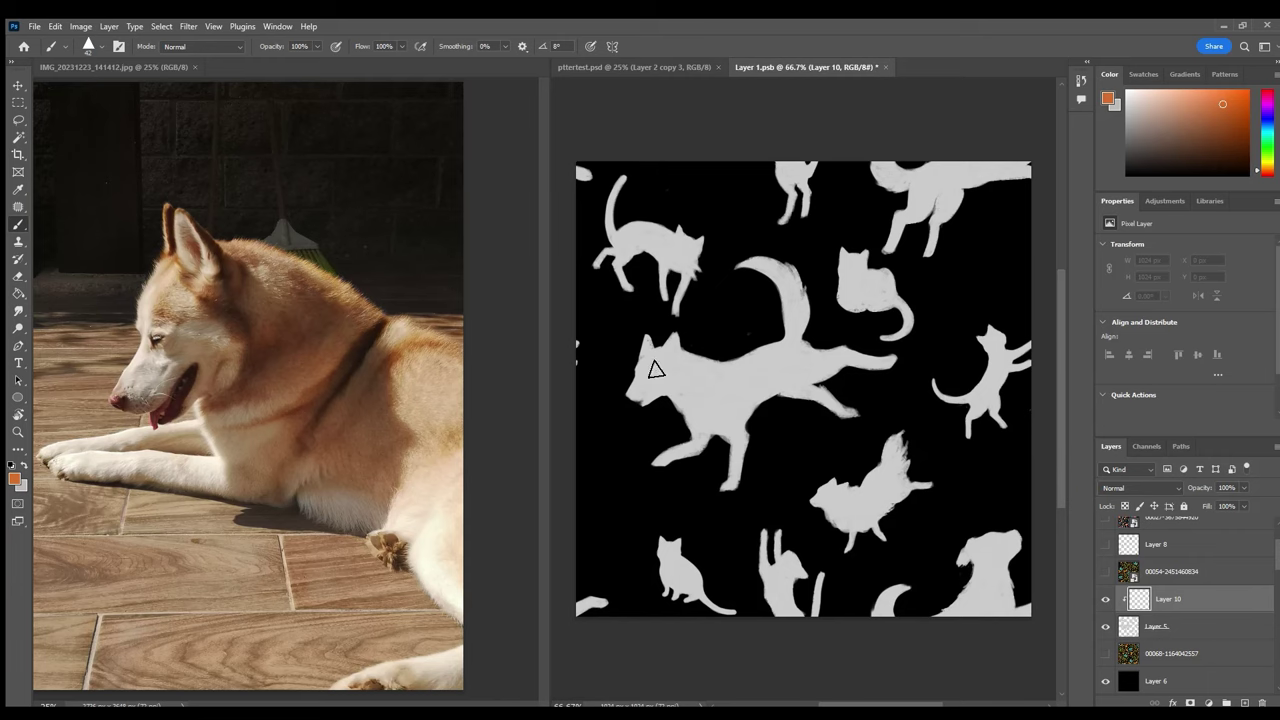
Step: Paint the dog's head and back orange, and give the cat black patches and a grey tail
{"action": "mouse_move", "coordinate": [651, 363]}
{"action": "left_mouse_down"}
{"action": "mouse_move", "coordinate": [710, 350]}
{"action": "mouse_move", "coordinate": [728, 370]}
{"action": "mouse_move", "coordinate": [784, 357]}
{"action": "mouse_move", "coordinate": [737, 403]}
{"action": "mouse_move", "coordinate": [795, 368]}
{"action": "left_mouse_up"}
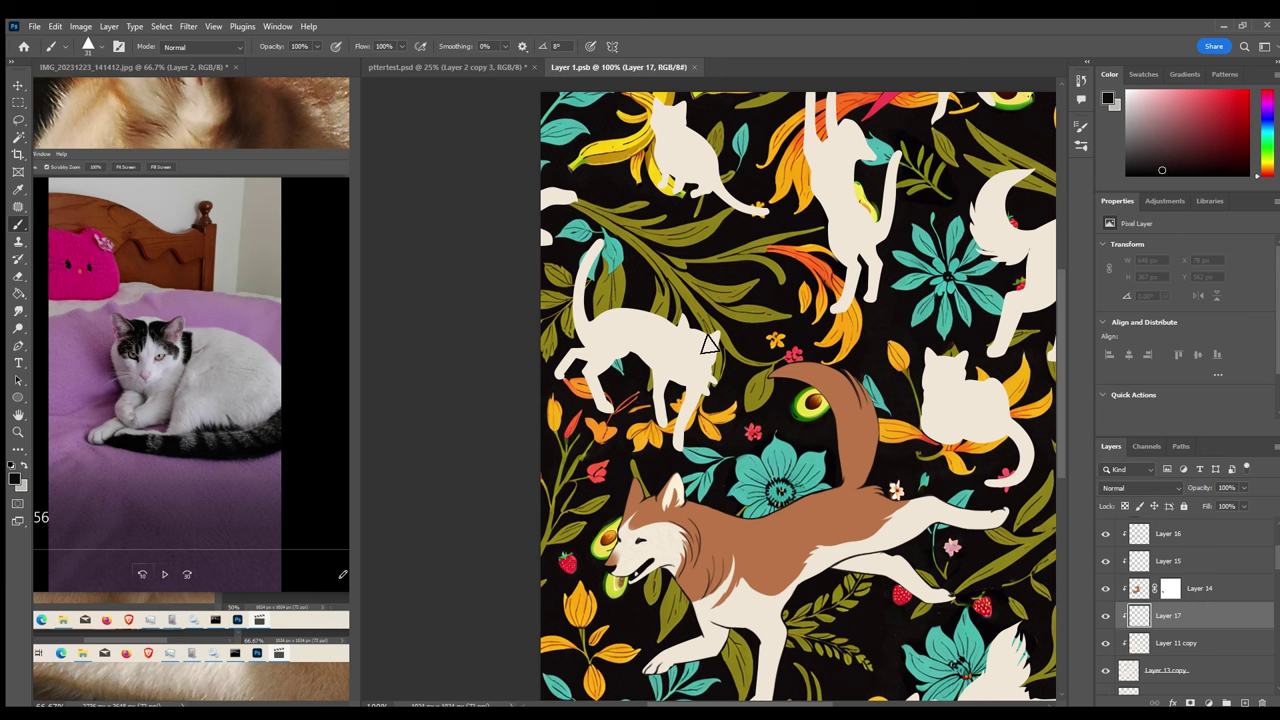
{"action": "left_click_drag", "start_coordinate": [700, 335], "coordinate": [665, 330]}
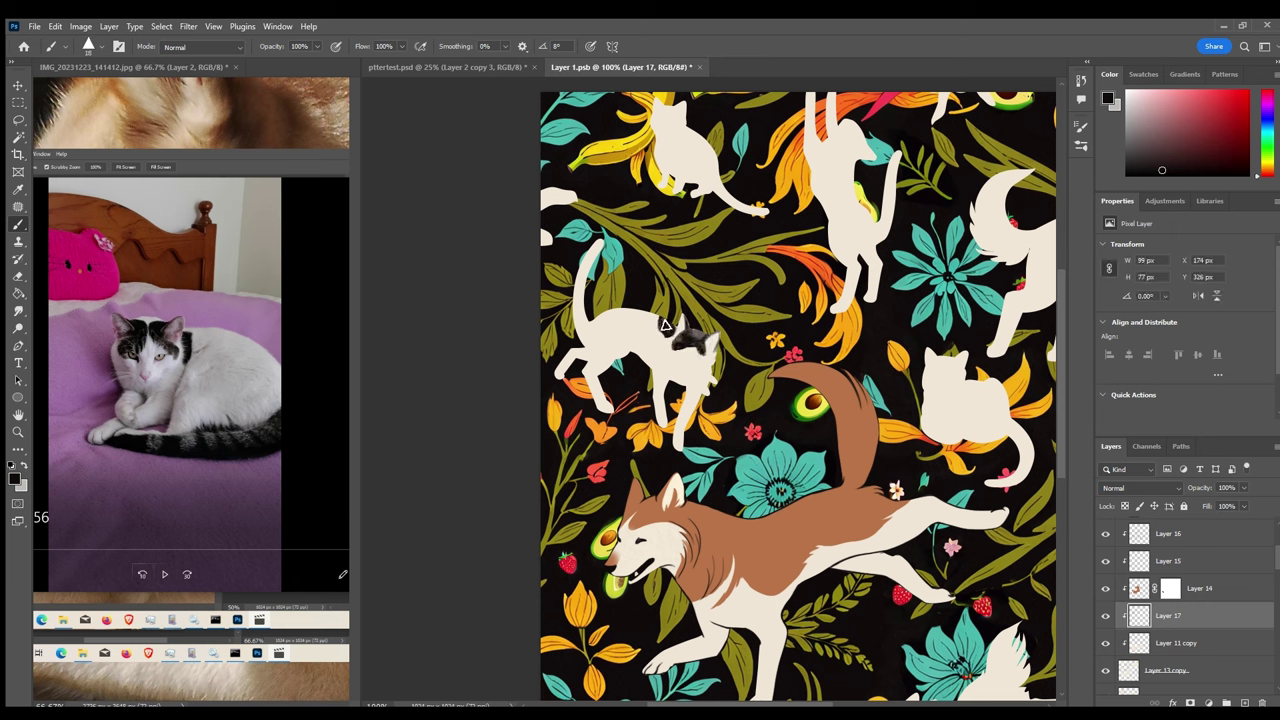
{"action": "mouse_move", "coordinate": [590, 245]}
{"action": "left_mouse_down"}
{"action": "mouse_move", "coordinate": [700, 368]}
{"action": "mouse_move", "coordinate": [692, 388]}
{"action": "left_mouse_up"}
{"action": "left_click", "coordinate": [698, 353], "text": "alt"}
{"action": "left_click", "coordinate": [714, 368], "text": "alt"}
{"action": "scroll", "coordinate": [605, 345], "scroll_direction": "up", "scroll_amount": 2}
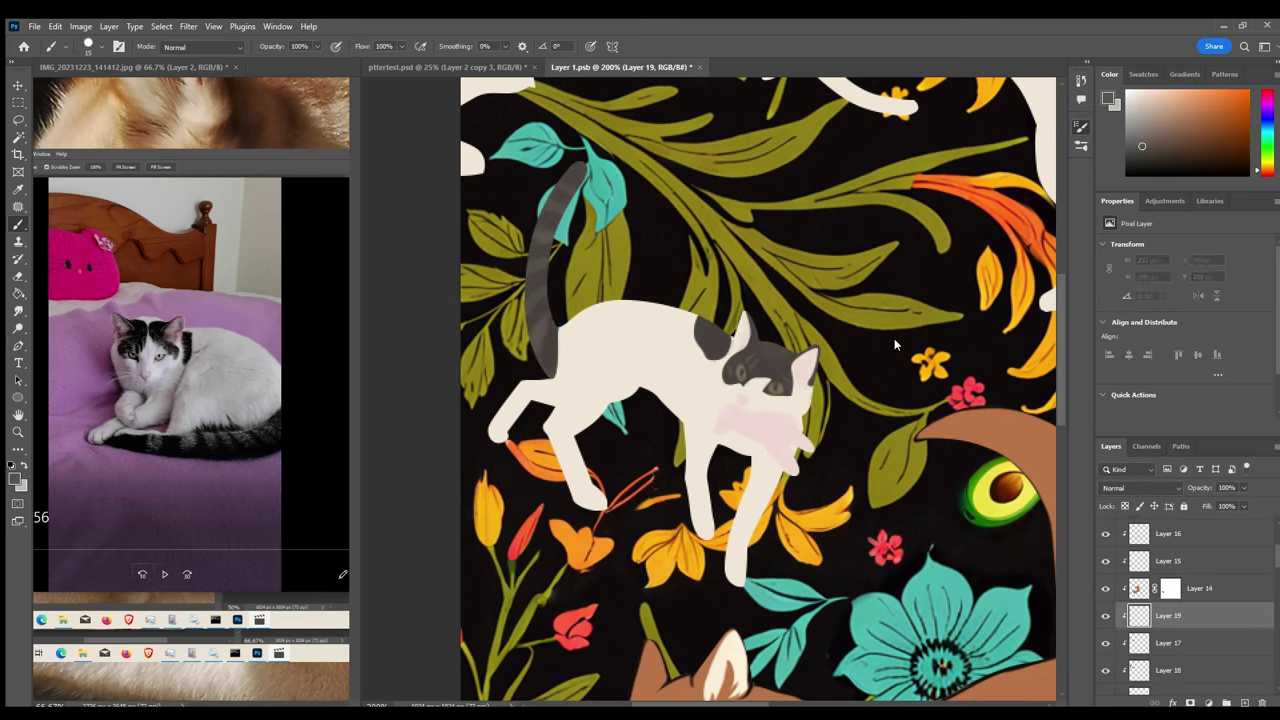
{"action": "left_click_drag", "start_coordinate": [548, 372], "coordinate": [546, 284]}
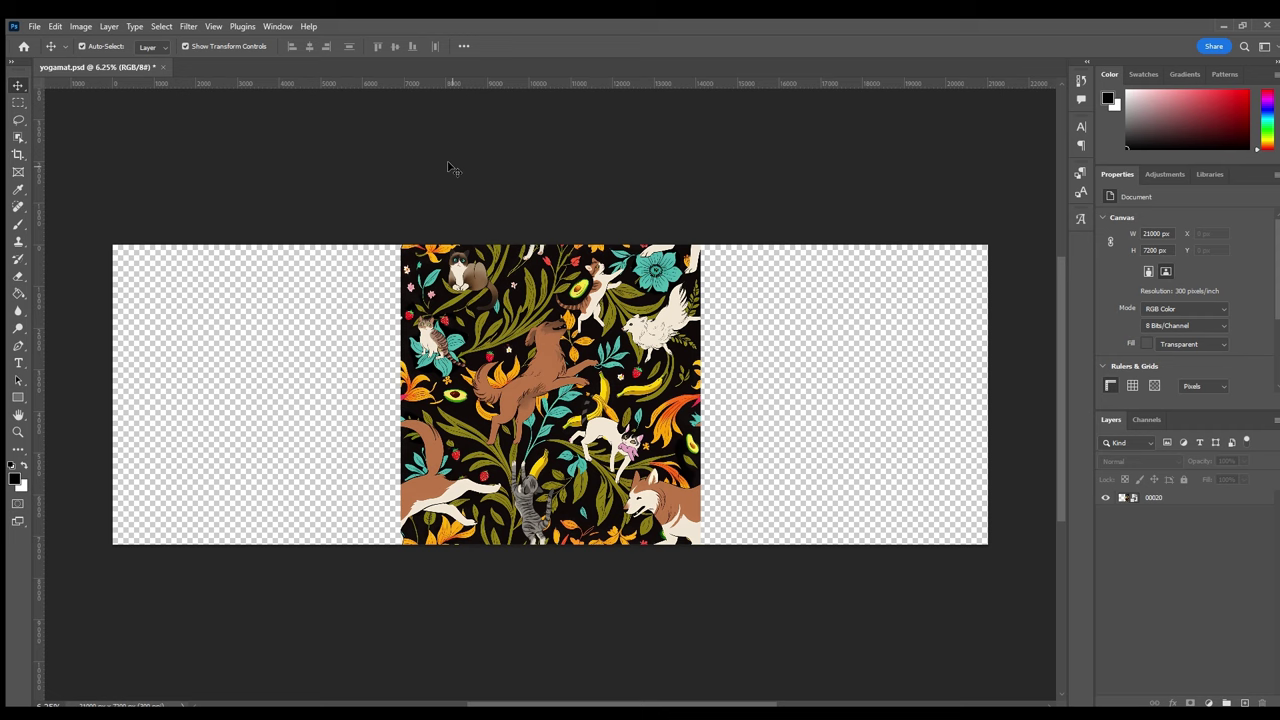
Step: Move the pattern tile to the top-left, shrink it to about half, and copy it below
{"action": "left_click_drag", "start_coordinate": [517, 383], "coordinate": [229, 383]}
{"action": "left_click_drag", "start_coordinate": [416, 540], "coordinate": [262, 560]}
{"action": "key", "text": "z"}
{"action": "left_click_drag", "start_coordinate": [480, 432], "coordinate": [534, 432]}
{"action": "left_click", "coordinate": [534, 432], "text": "alt"}
{"action": "key", "text": "v"}
Step: Merge the two tile layers into one and zoom out to view the whole canvas
{"action": "left_click", "coordinate": [1172, 519]}
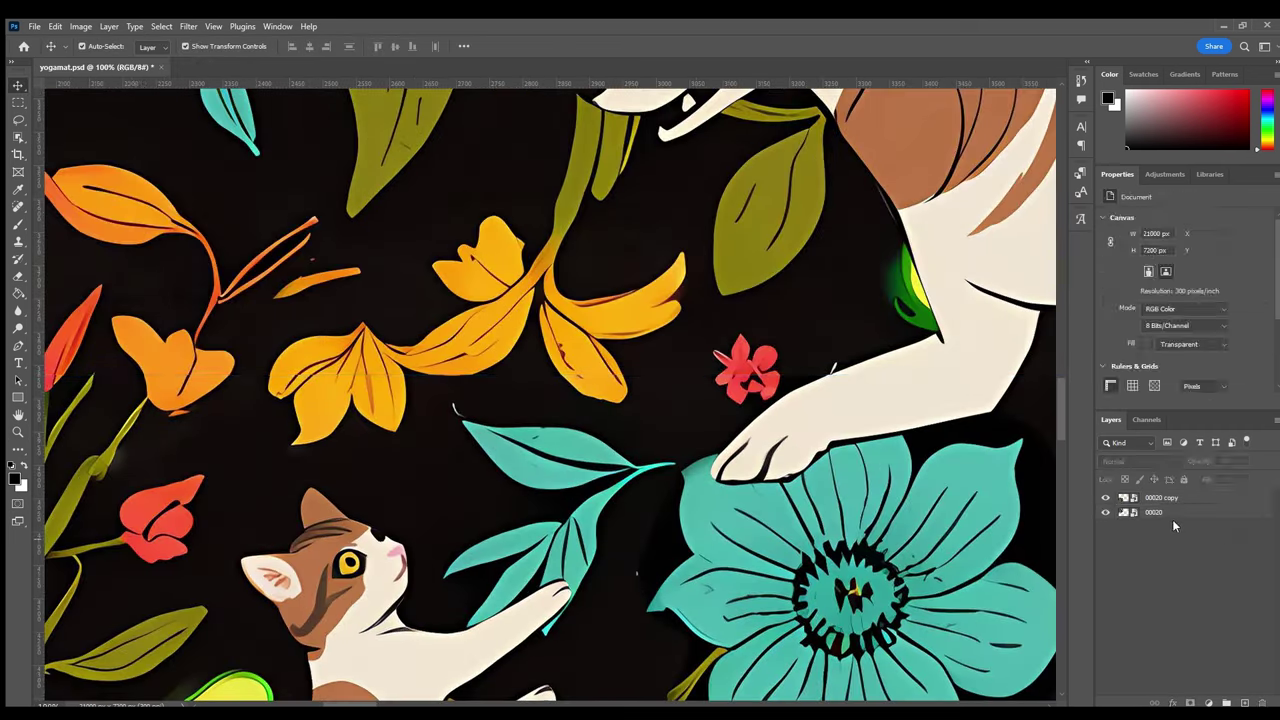
{"action": "left_click", "coordinate": [1160, 512]}
{"action": "left_click", "coordinate": [1160, 497], "text": "shift"}
{"action": "key", "text": "ctrl+e"}
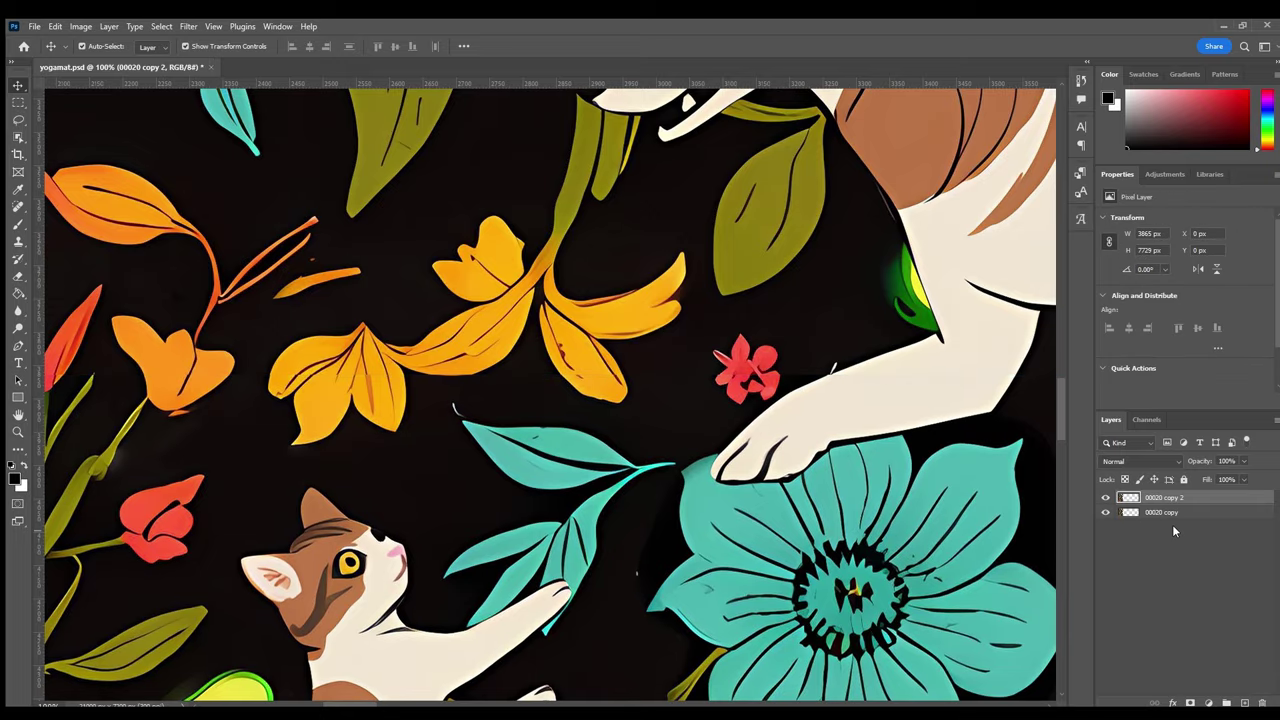
{"action": "key", "text": "z"}
{"action": "key", "text": "ctrl+minus"}
{"action": "key", "text": "ctrl+minus"}
{"action": "key", "text": "ctrl+minus"}
{"action": "key", "text": "ctrl+minus"}
{"action": "key", "text": "ctrl+minus"}
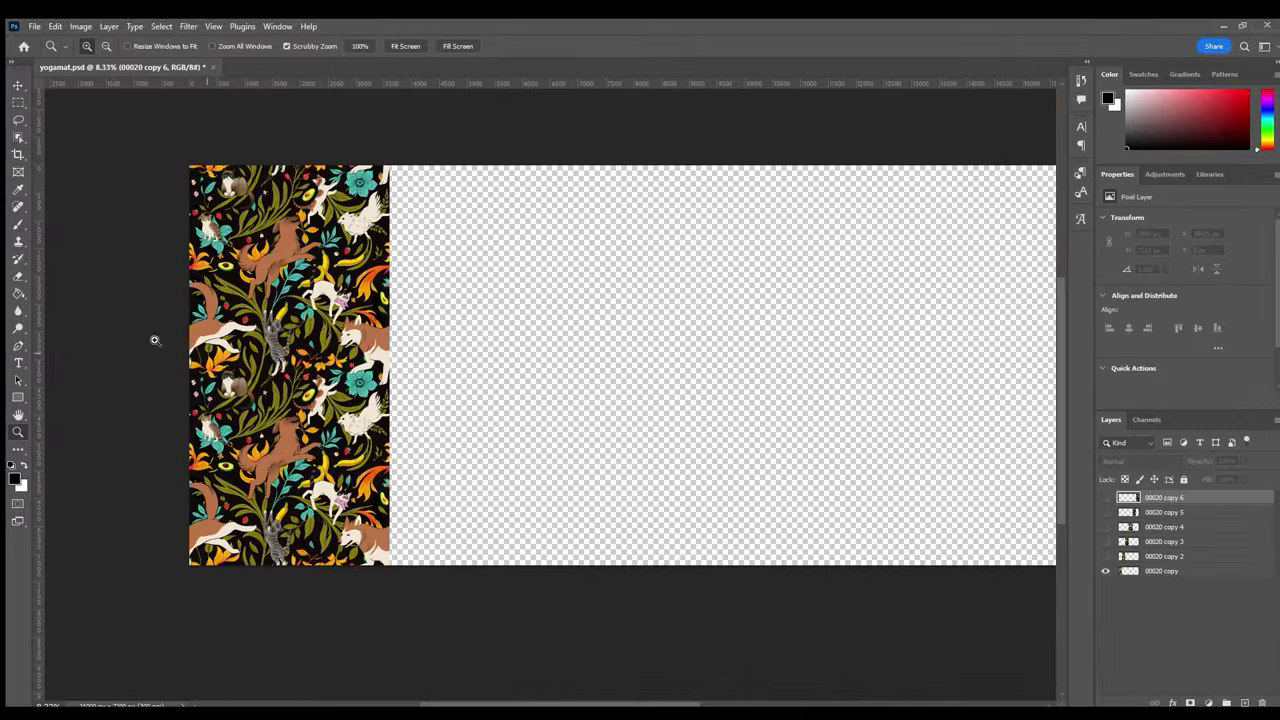
Step: Add a guide at the first tile's right edge and place the 'we ♥ u' image over the canvas
{"action": "left_click_drag", "start_coordinate": [34, 307], "coordinate": [389, 373]}
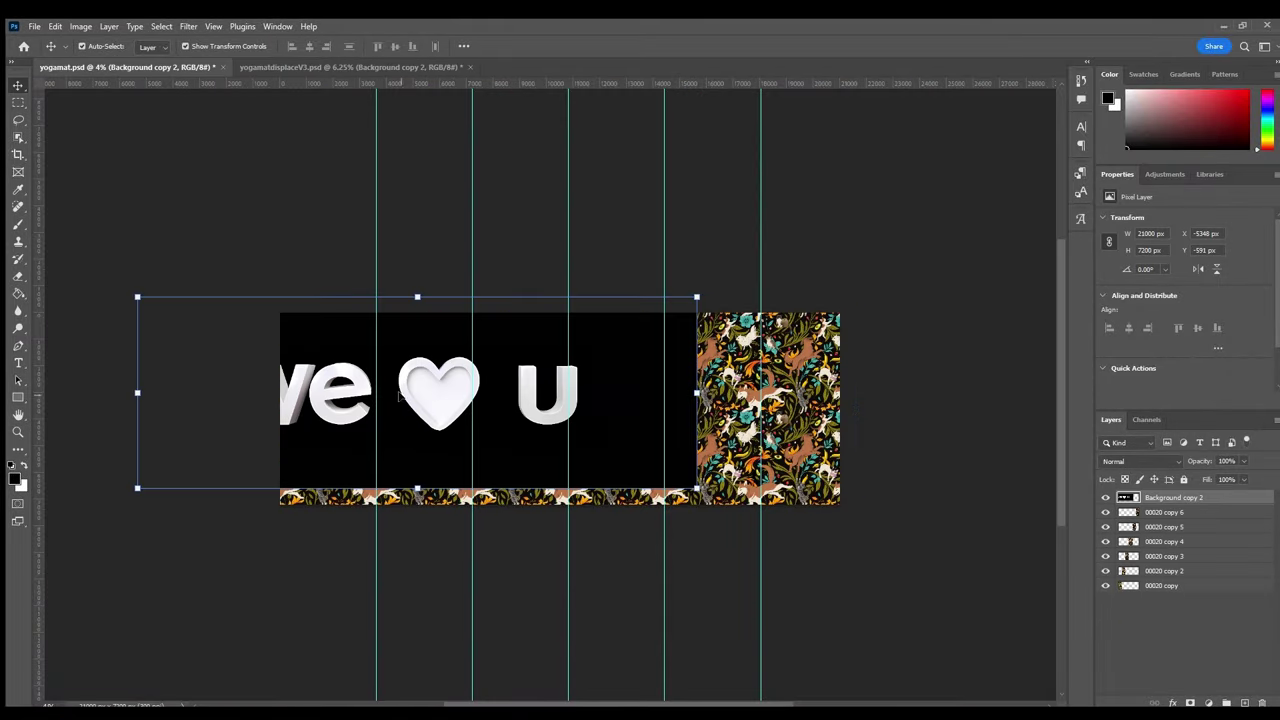
{"action": "left_click_drag", "start_coordinate": [398, 396], "coordinate": [511, 443]}
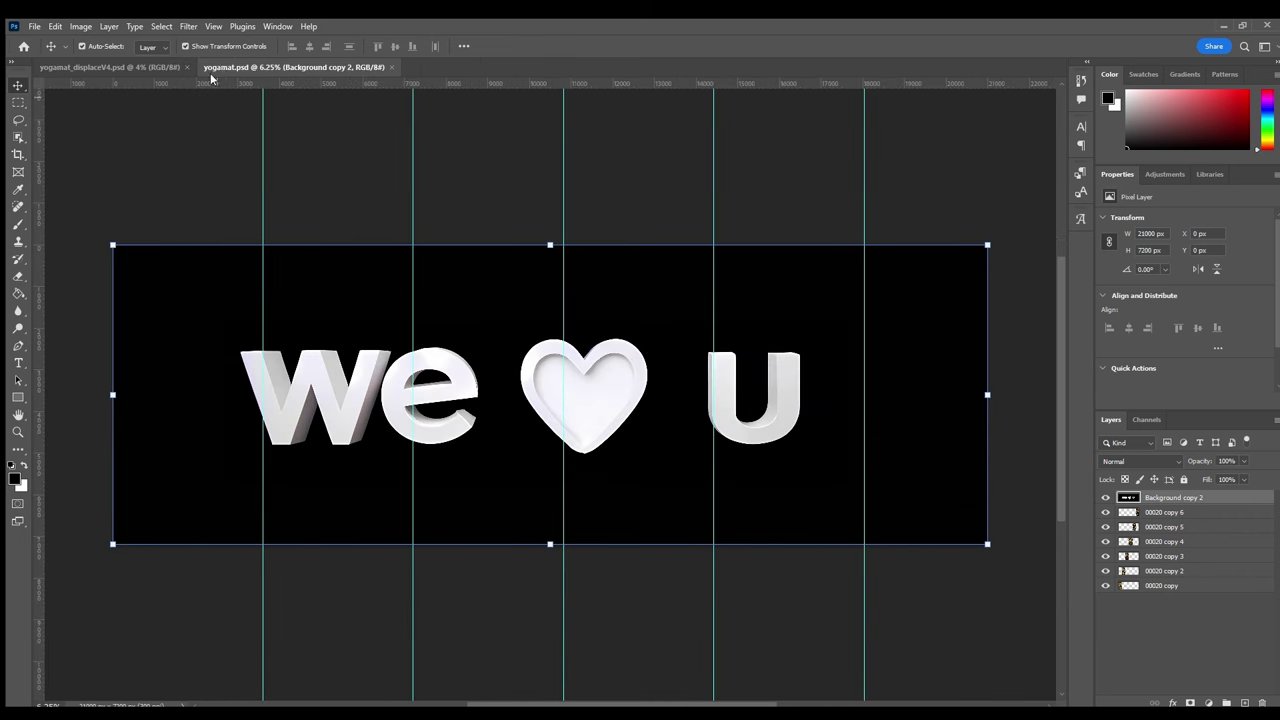
Step: In yogamat.psd, delete Background copy 2, merge the six tile layers into one and save
{"action": "key", "text": "alt+f"}
{"action": "left_click", "coordinate": [1215, 500]}
{"action": "key", "text": "Delete"}
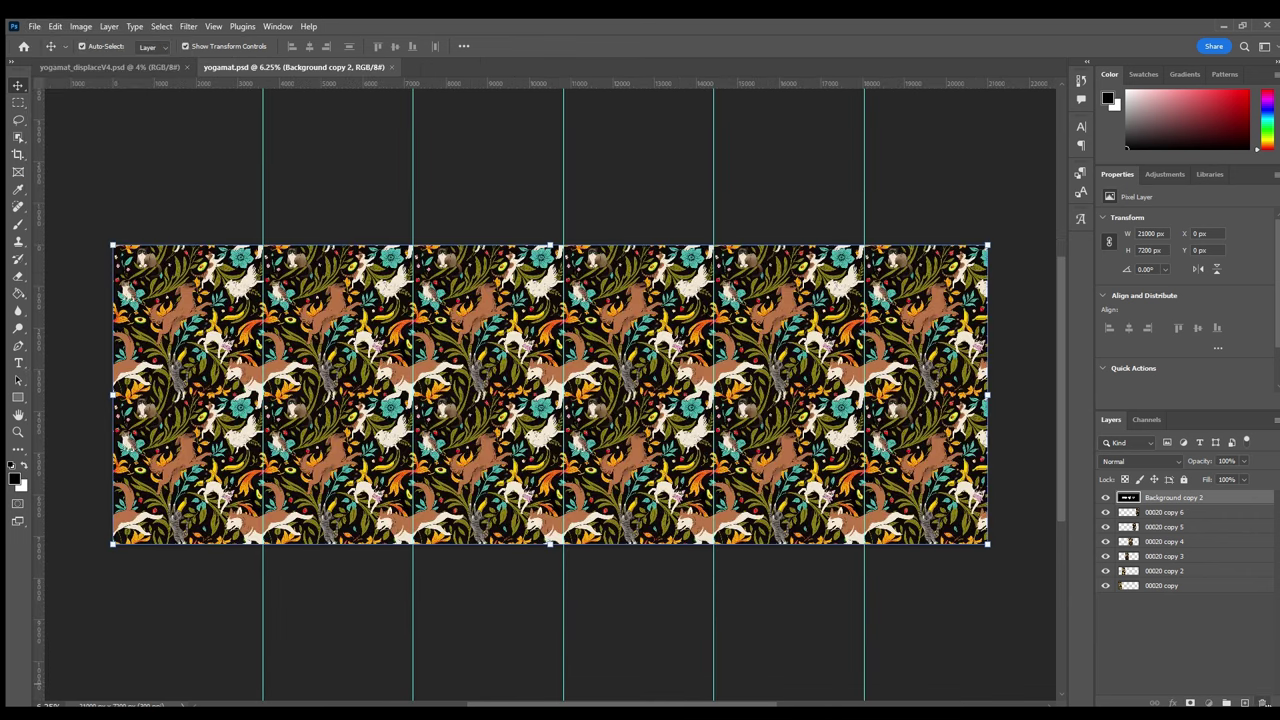
{"action": "left_click", "coordinate": [1192, 570], "text": "shift"}
{"action": "key", "text": "ctrl+e"}
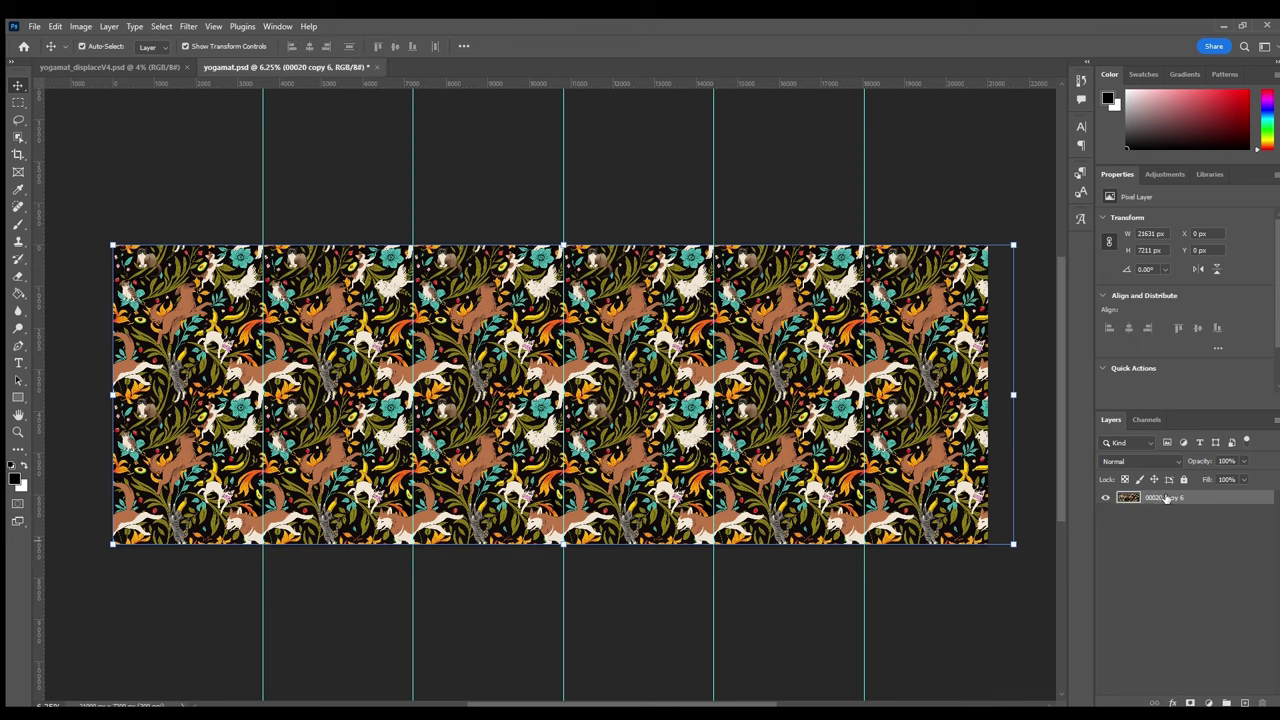
{"action": "key", "text": "ctrl+j"}
{"action": "key", "text": "Delete"}
{"action": "key", "text": "ctrl+s"}
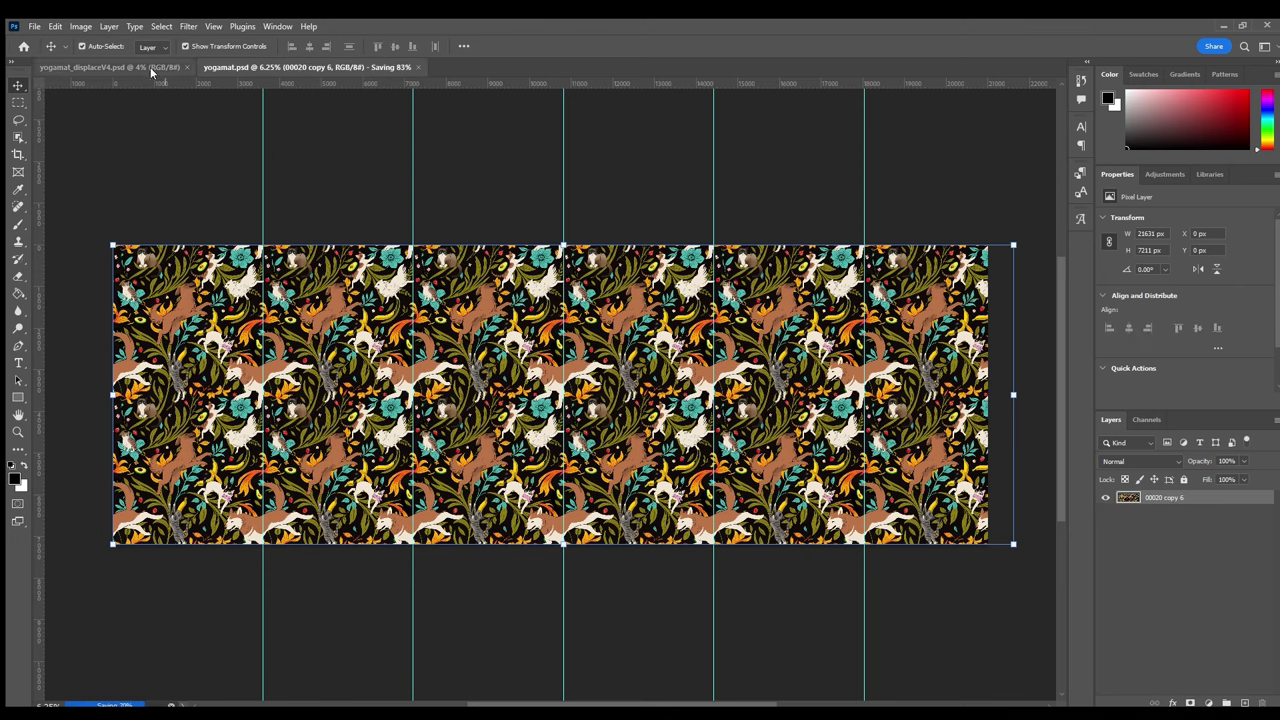
Step: In yogamat_displaceV4.psd, delete the six pattern tile layers and add a new empty layer
{"action": "left_click", "coordinate": [150, 68]}
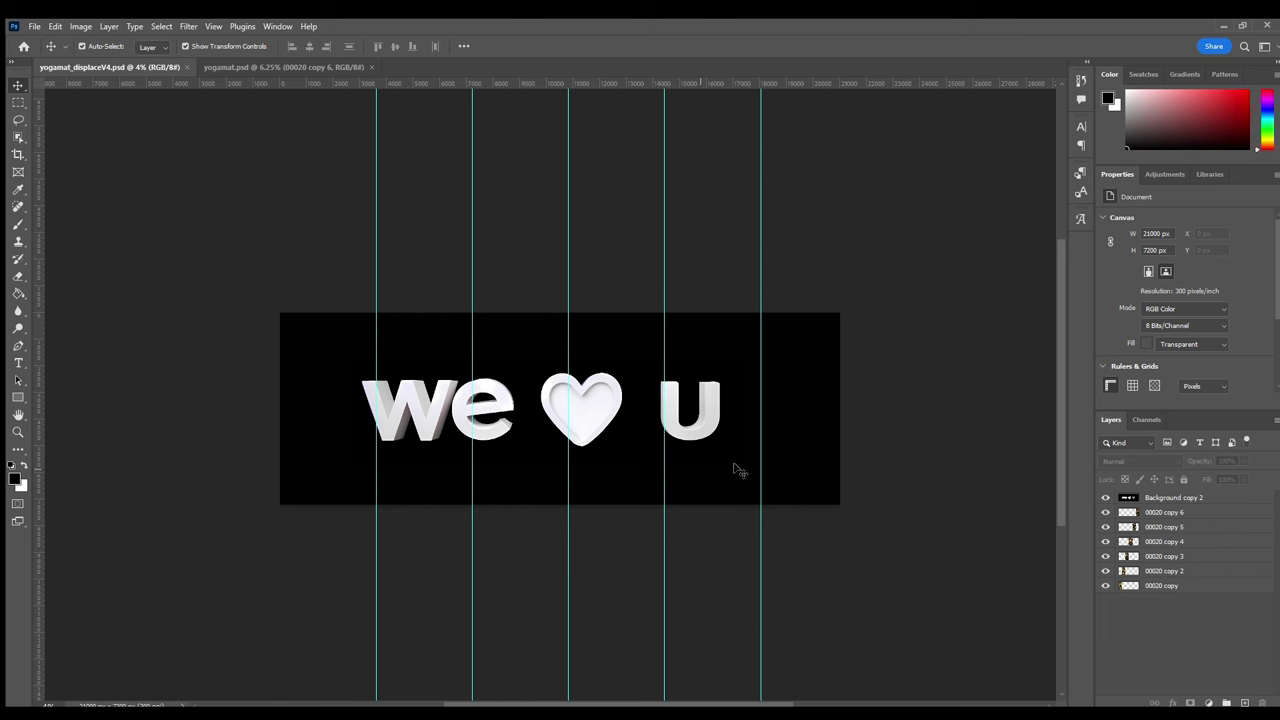
{"action": "left_click", "coordinate": [1200, 512]}
{"action": "left_click", "coordinate": [1240, 586], "text": "shift"}
{"action": "left_click", "coordinate": [1263, 703]}
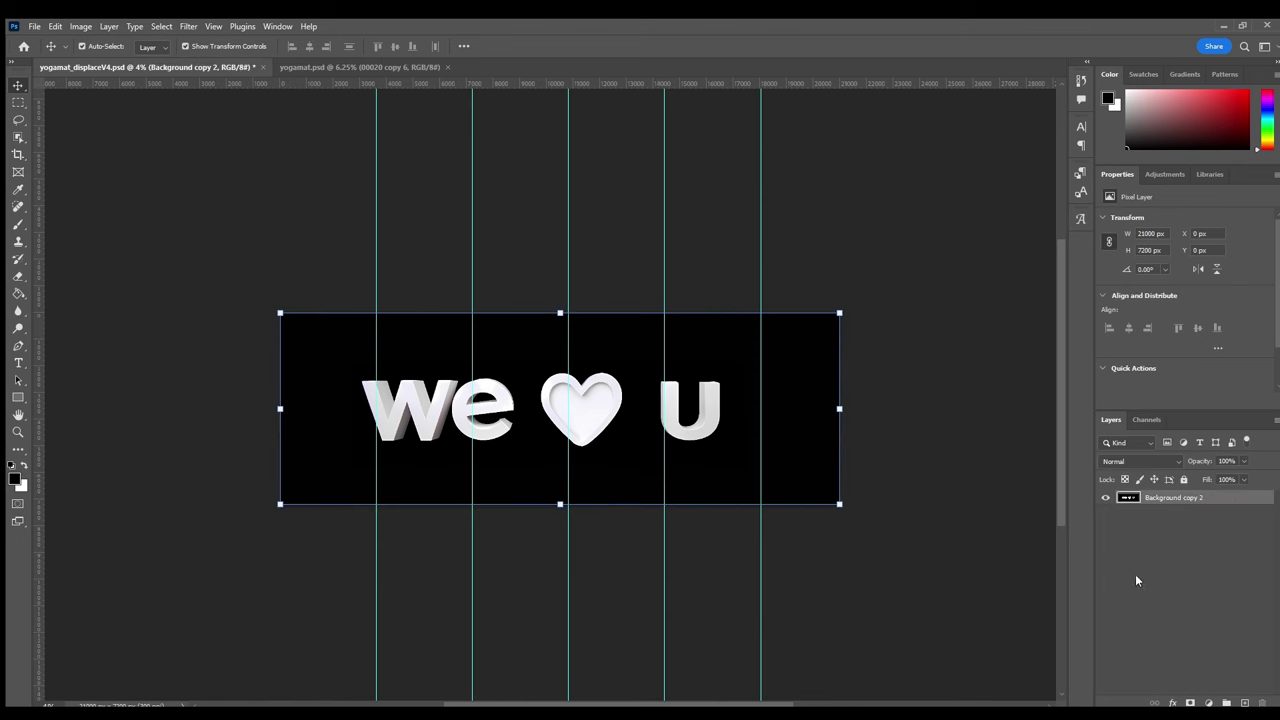
{"action": "key", "text": "ctrl+shift+alt+n"}
Step: Fill everything right of the first tile guide with black and check the hidden letters
{"action": "key", "text": "m"}
{"action": "left_click_drag", "start_coordinate": [376, 312], "coordinate": [850, 560]}
{"action": "key", "text": "g"}
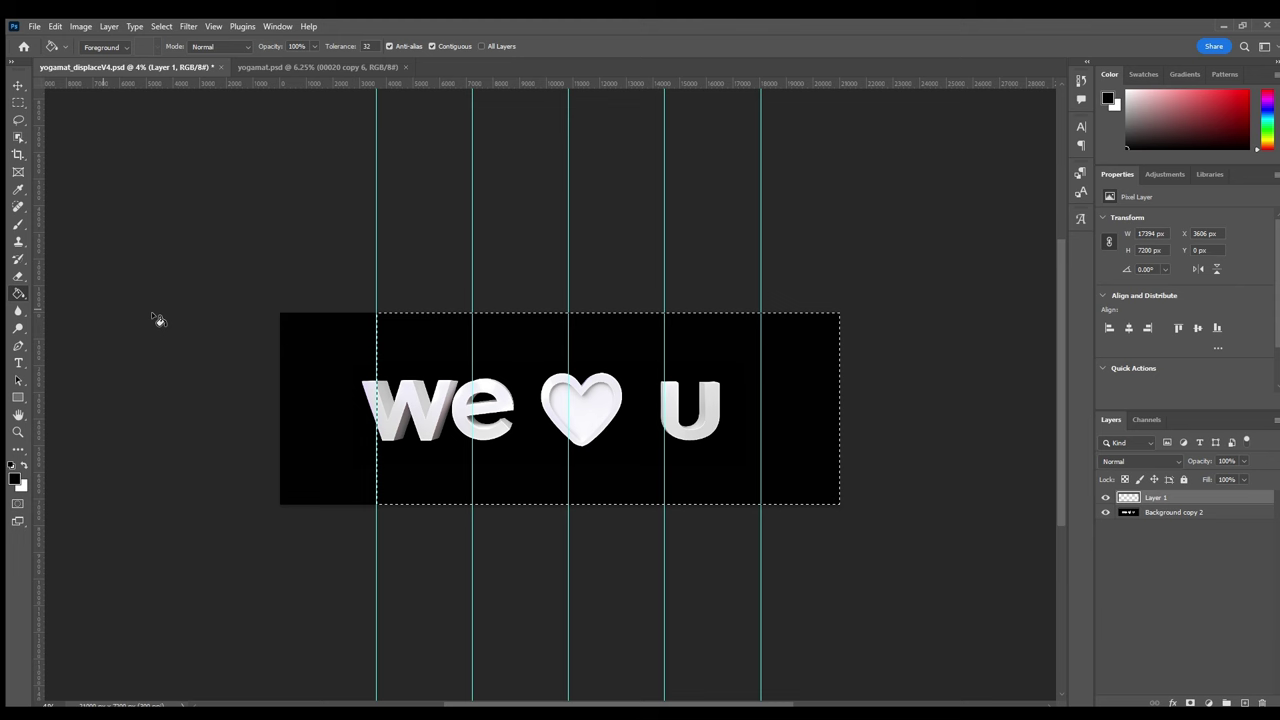
{"action": "left_click", "coordinate": [634, 387]}
{"action": "key", "text": "l"}
{"action": "key", "text": "ctrl+d"}
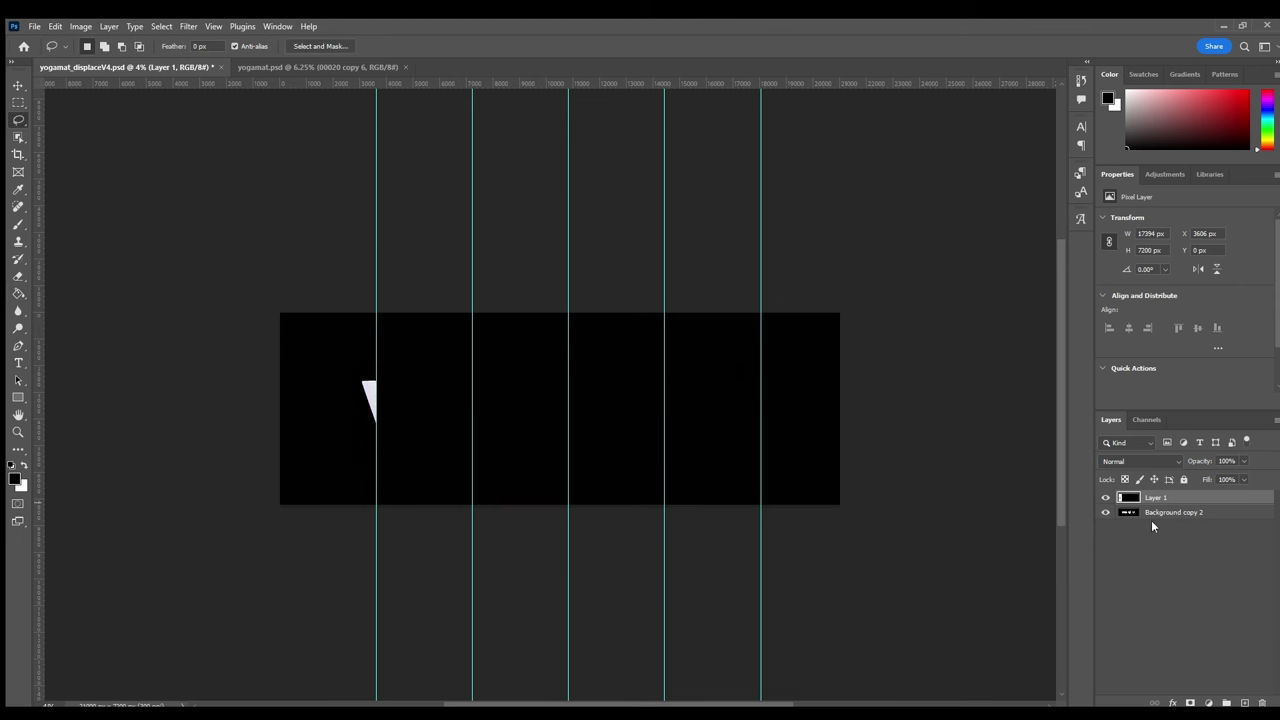
{"action": "left_click", "coordinate": [1106, 498]}
{"action": "left_click", "coordinate": [1106, 498]}
{"action": "left_click", "coordinate": [300, 67]}
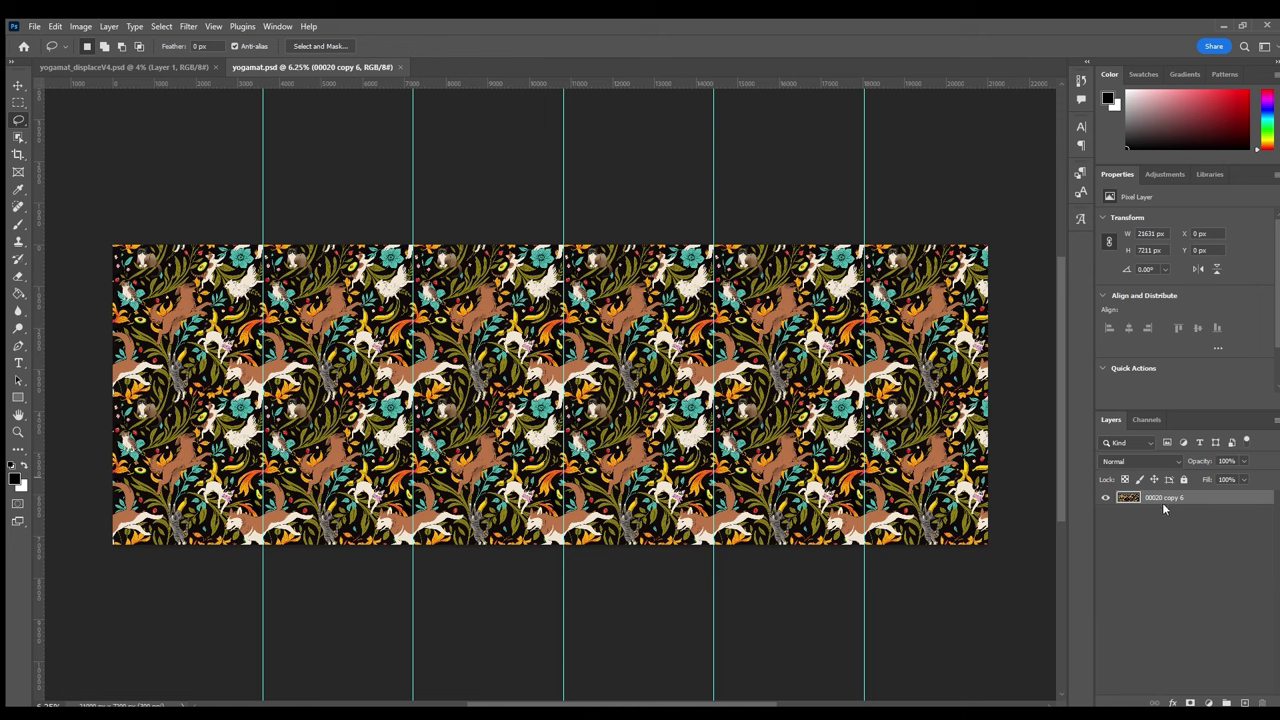
Step: Duplicate the pattern layer and apply Displace at scale 15 with the yogamatdisplace map
{"action": "key", "text": "ctrl+j"}
{"action": "key", "text": "alt+t"}
{"action": "key", "text": "d"}
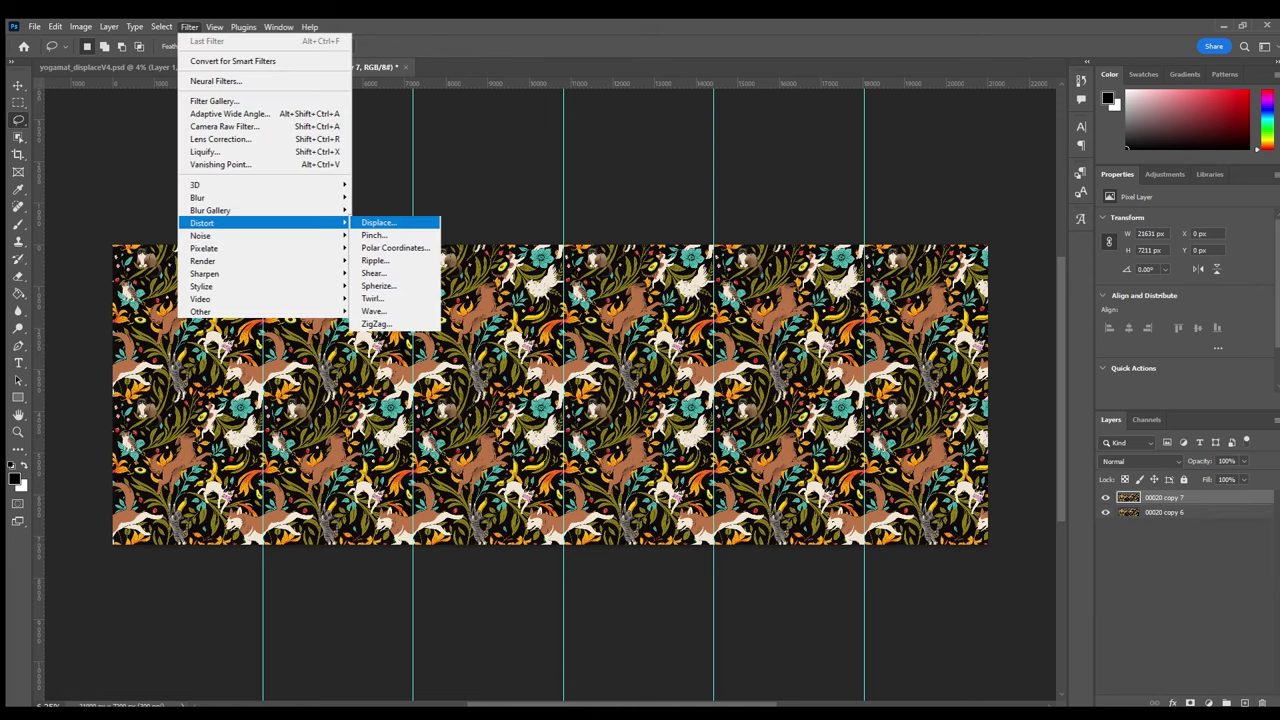
{"action": "key", "text": "Return"}
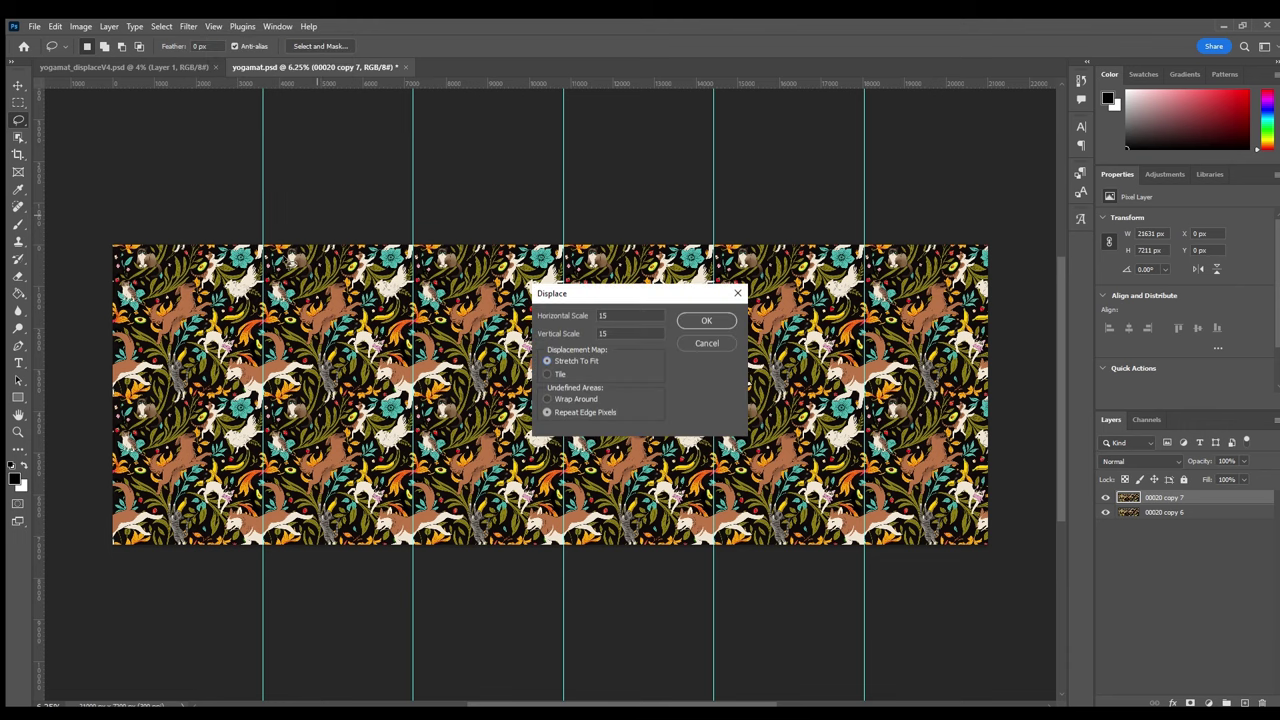
{"action": "key", "text": "Return"}
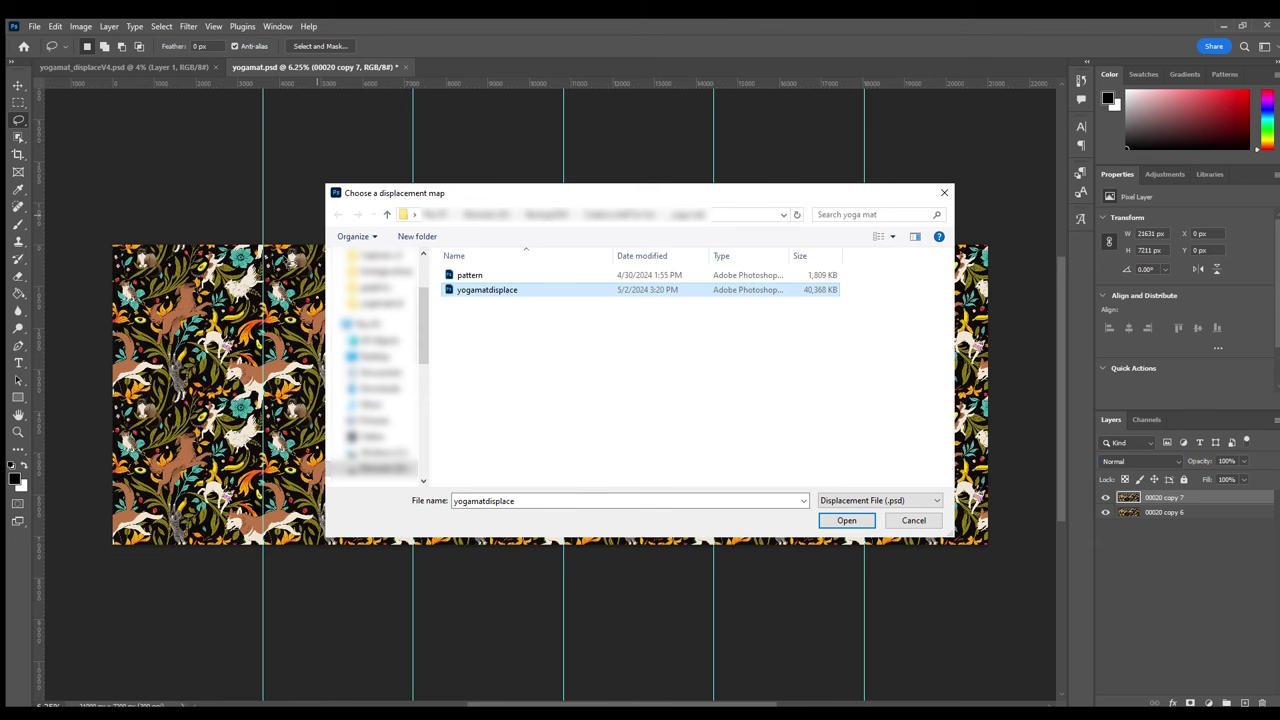
{"action": "key", "text": "Return"}
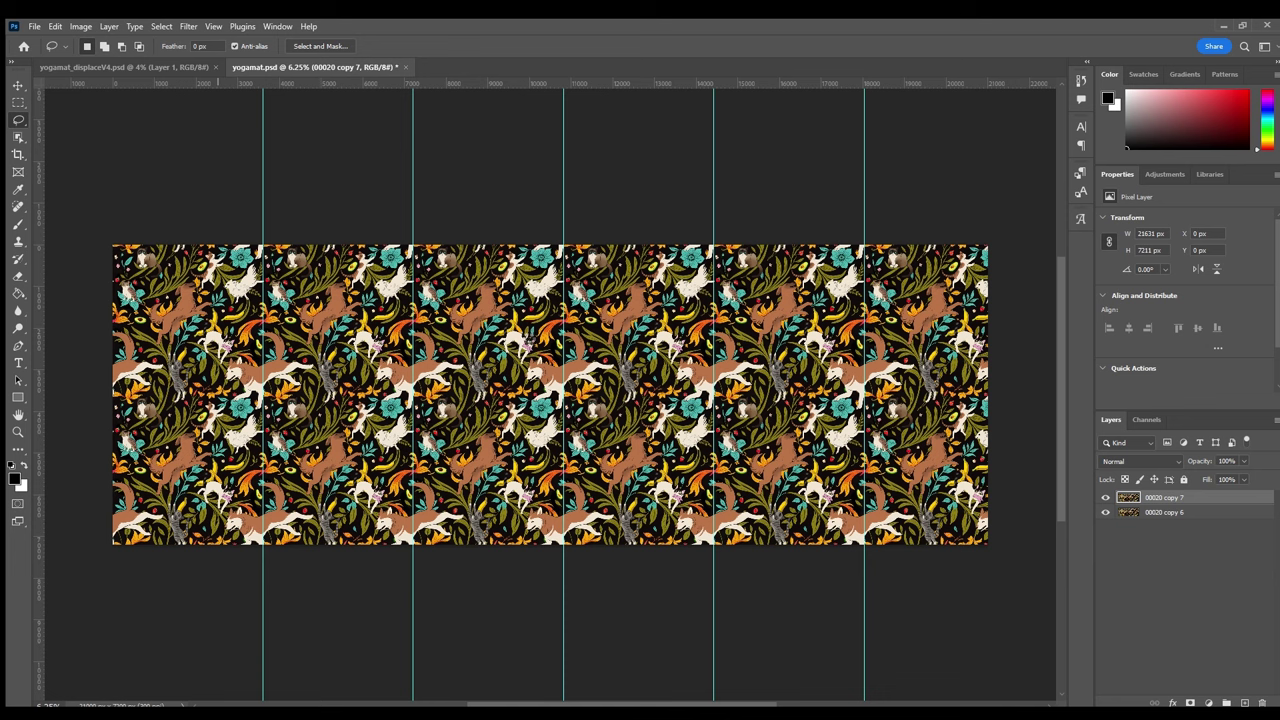
Step: Copy the first displaced tile onto its own layer and hide the pattern layer
{"action": "key", "text": "m"}
{"action": "mouse_move", "coordinate": [108, 238]}
{"action": "left_mouse_down"}
{"action": "mouse_move", "coordinate": [190, 480]}
{"action": "mouse_move", "coordinate": [263, 606]}
{"action": "left_mouse_up"}
{"action": "key", "text": "ctrl+j"}
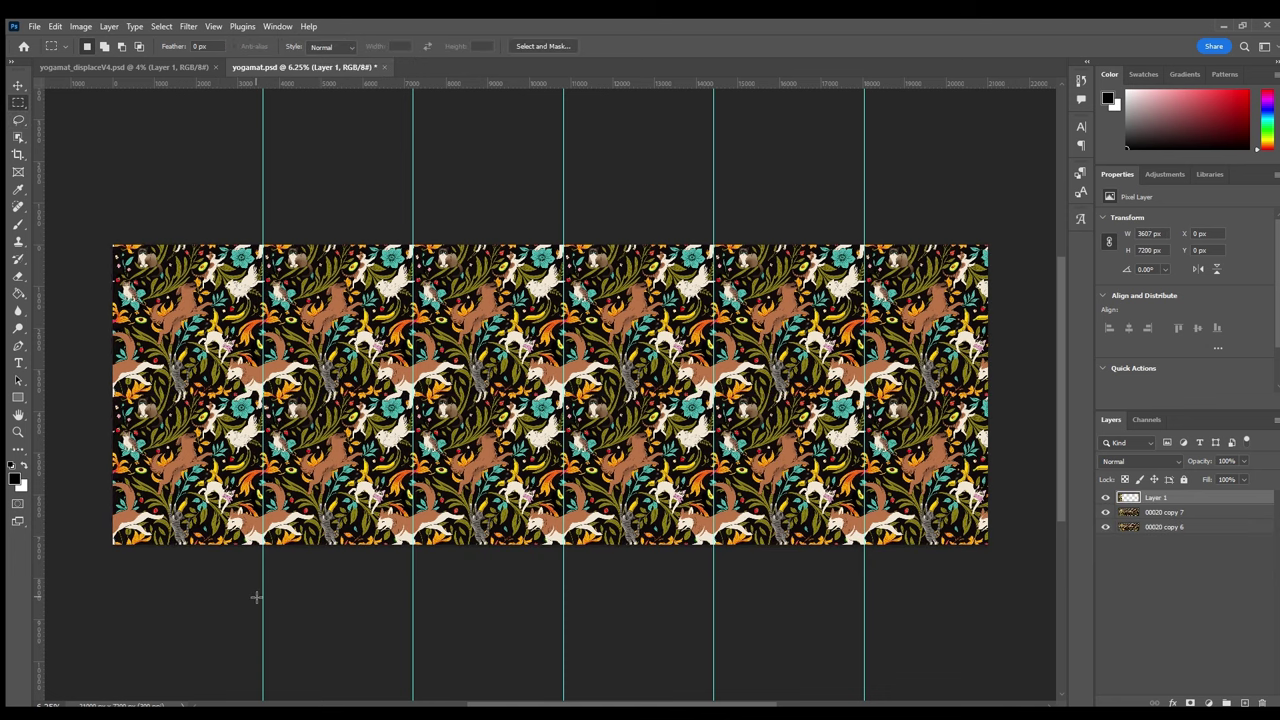
{"action": "left_click", "coordinate": [1105, 527]}
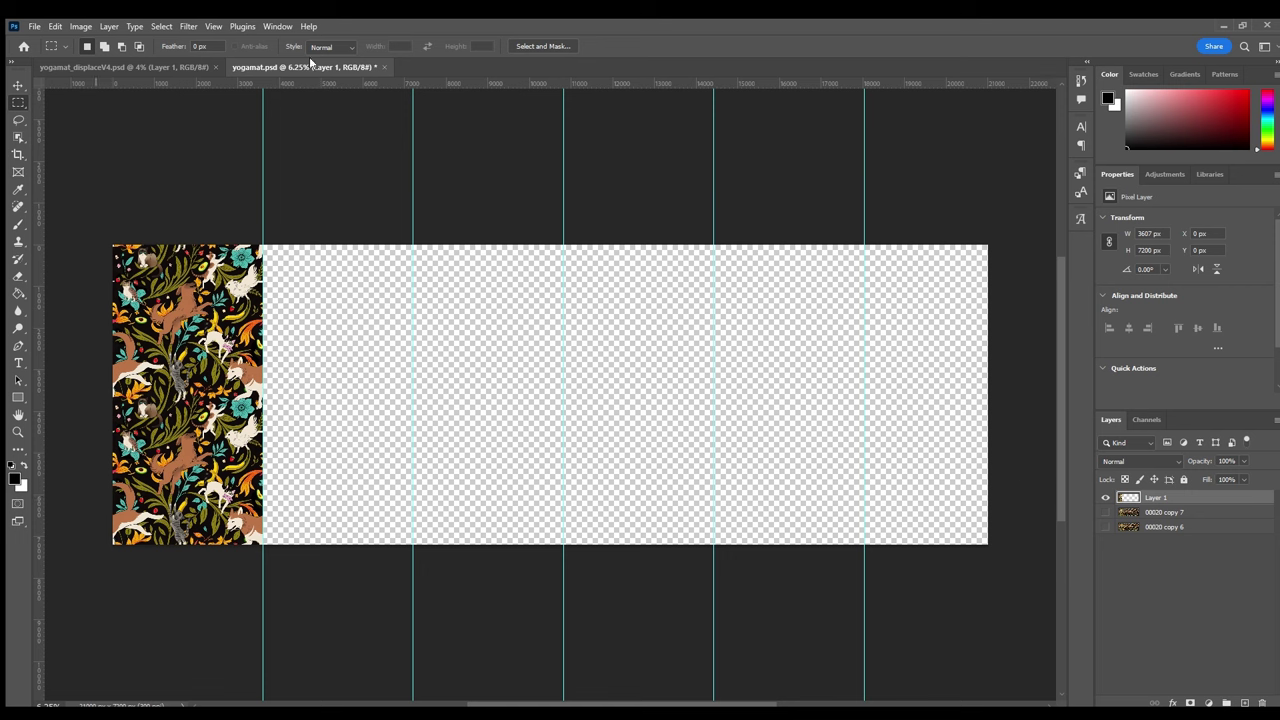
Step: Alt-drag the displaced first tile into each guide column and merge the copies into one layer
{"action": "key", "text": "v"}
{"action": "left_click_drag", "start_coordinate": [210, 395], "coordinate": [960, 395]}
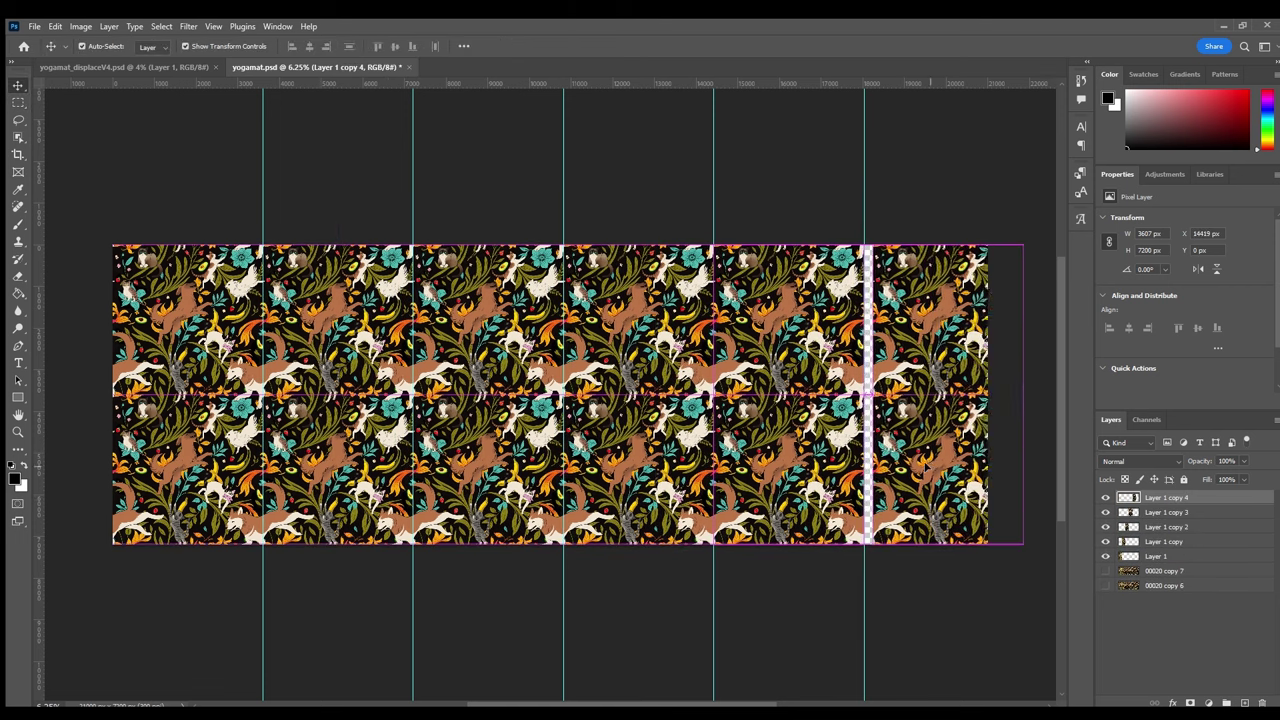
{"action": "left_click", "coordinate": [1041, 599]}
{"action": "left_click", "coordinate": [1197, 570], "text": "shift"}
{"action": "key", "text": "ctrl+semicolon"}
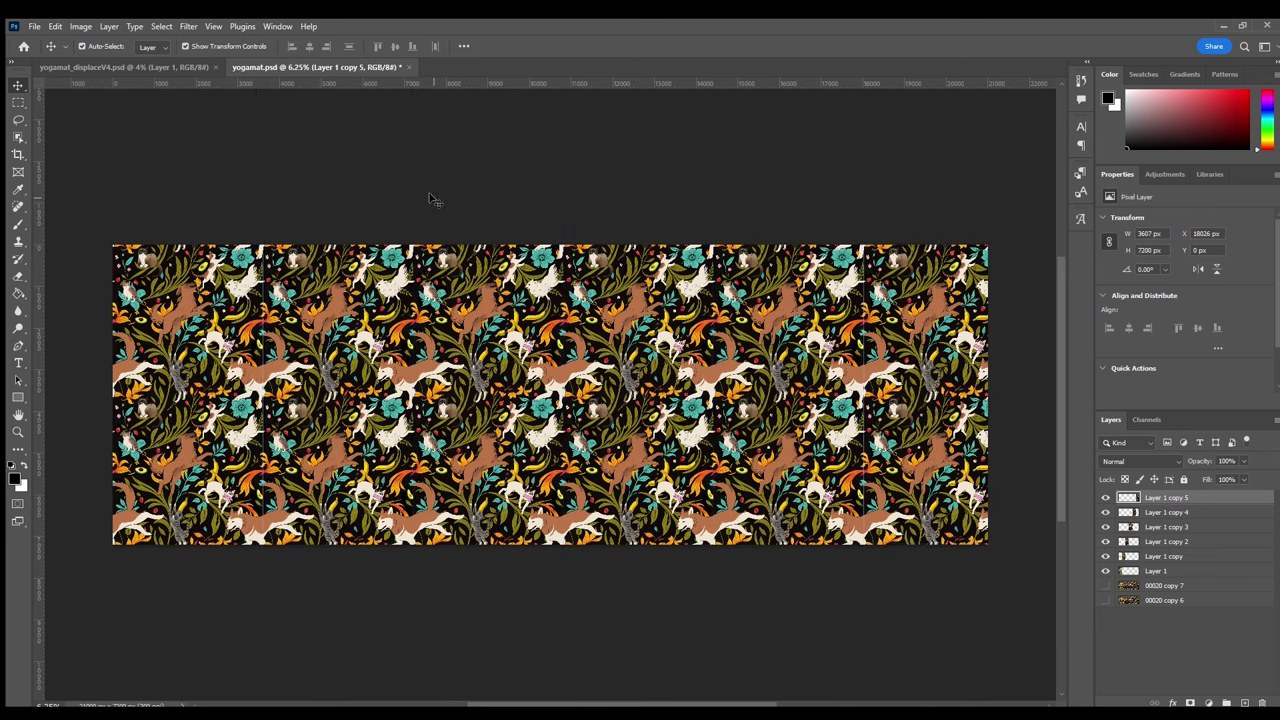
{"action": "key", "text": "ctrl+e"}
Step: Shift the black mask one column right and black out the first column, then duplicate yogamat.psd's pattern layer
{"action": "left_click", "coordinate": [190, 67]}
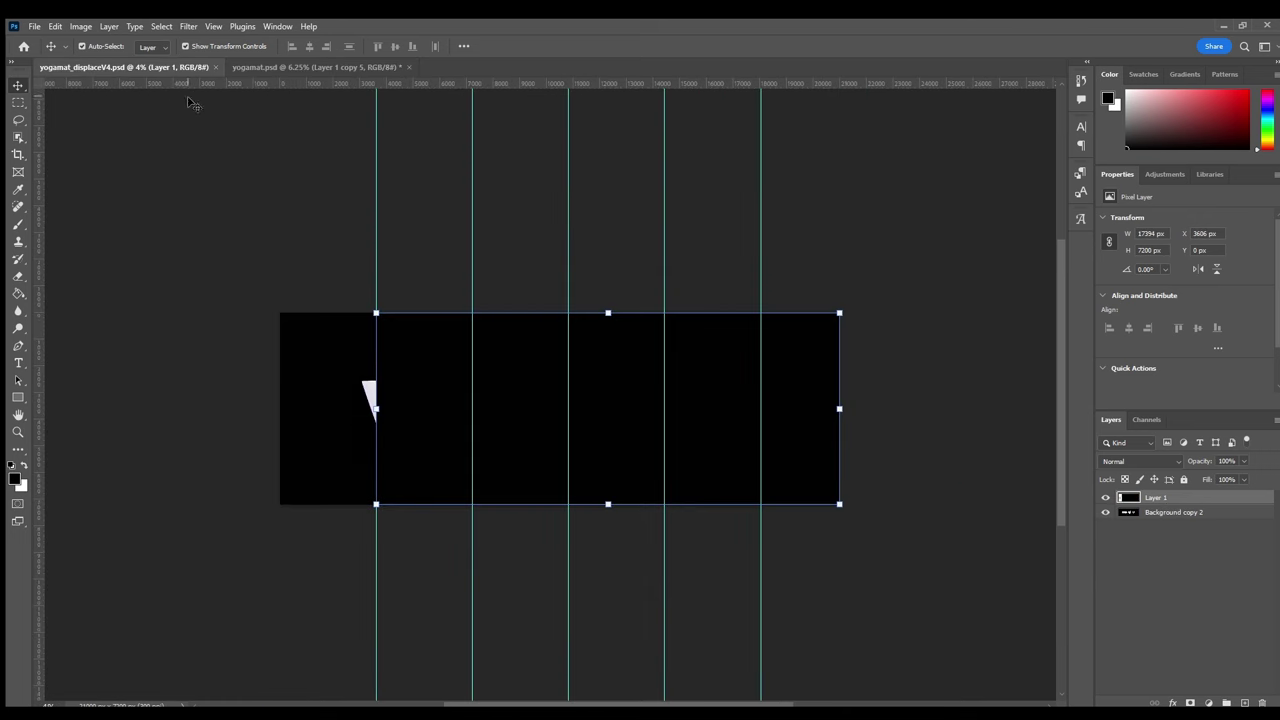
{"action": "left_click_drag", "start_coordinate": [451, 417], "coordinate": [496, 441]}
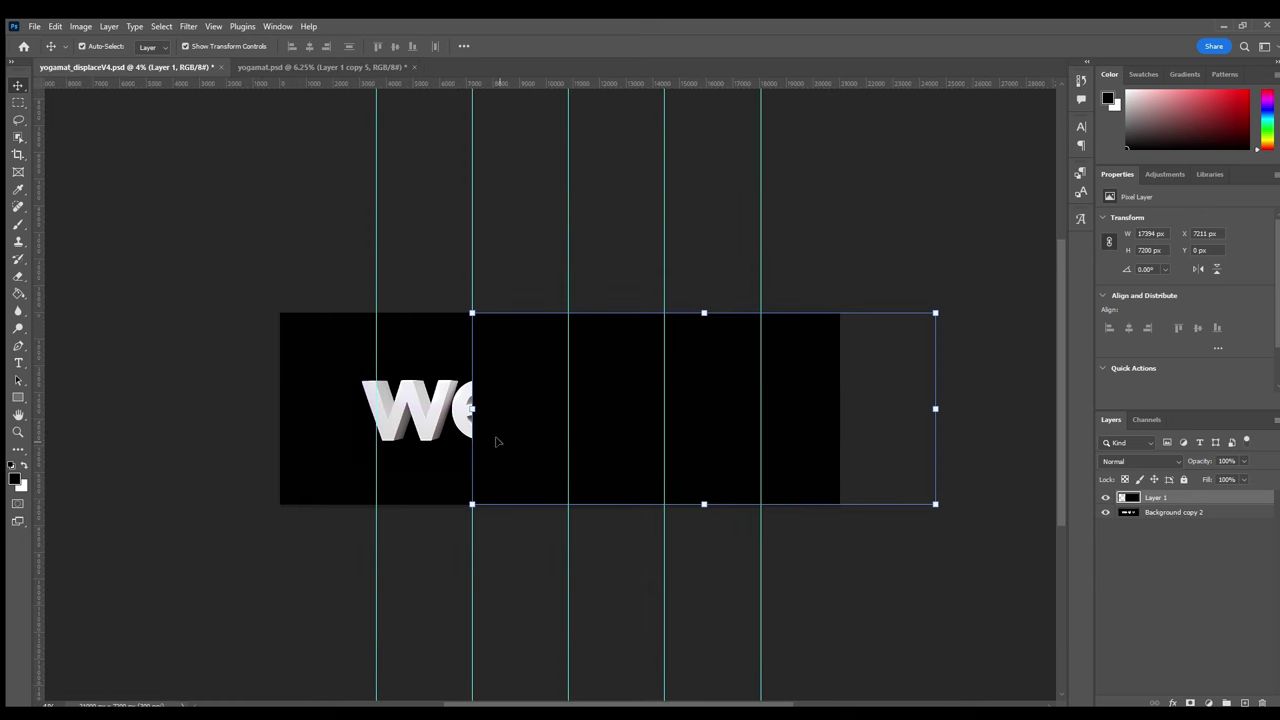
{"action": "left_click", "coordinate": [1247, 703]}
{"action": "key", "text": "m"}
{"action": "left_click_drag", "start_coordinate": [376, 285], "coordinate": [135, 530]}
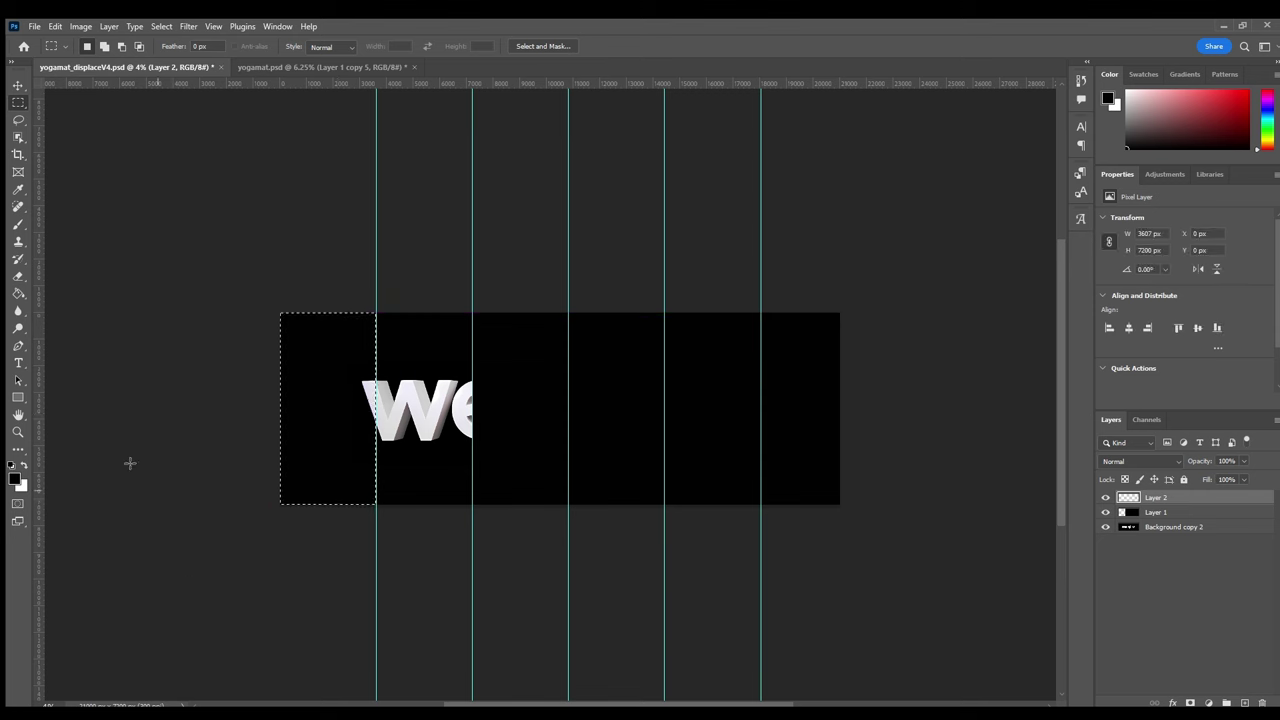
{"action": "key", "text": "alt+BackSpace"}
{"action": "key", "text": "ctrl+d"}
{"action": "key", "text": "l"}
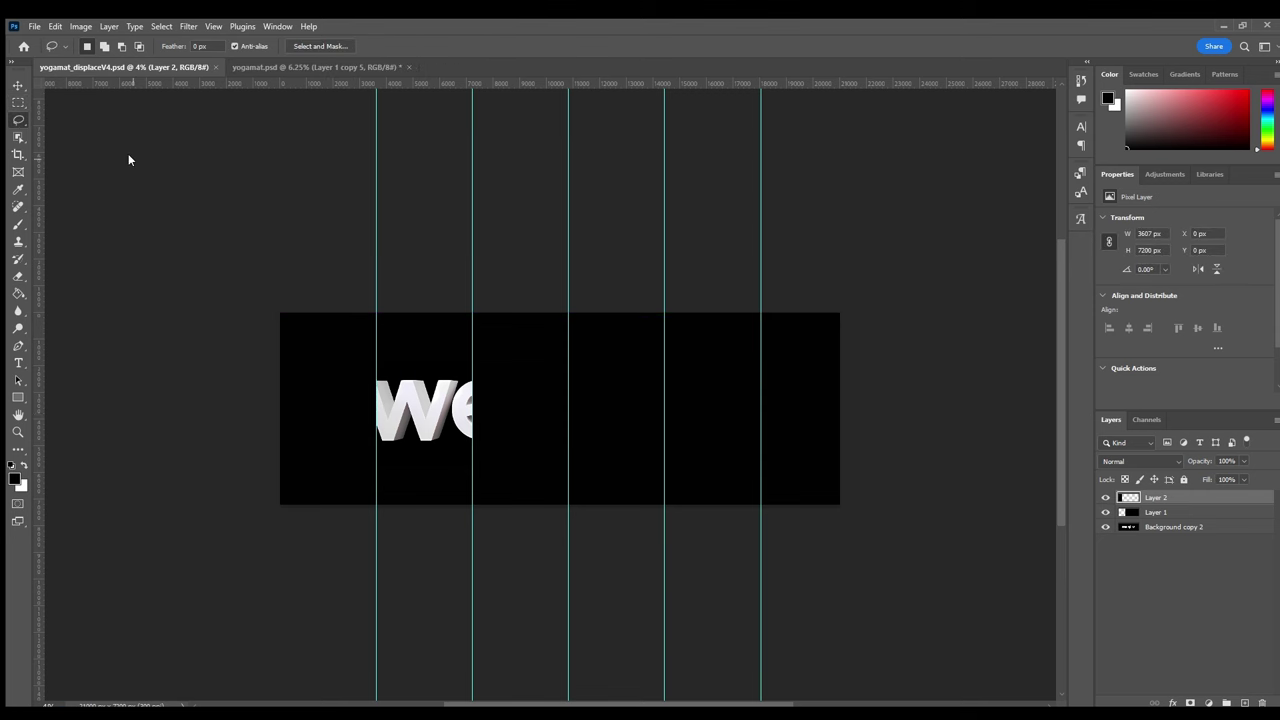
{"action": "left_click", "coordinate": [326, 67]}
{"action": "key", "text": "ctrl+j"}
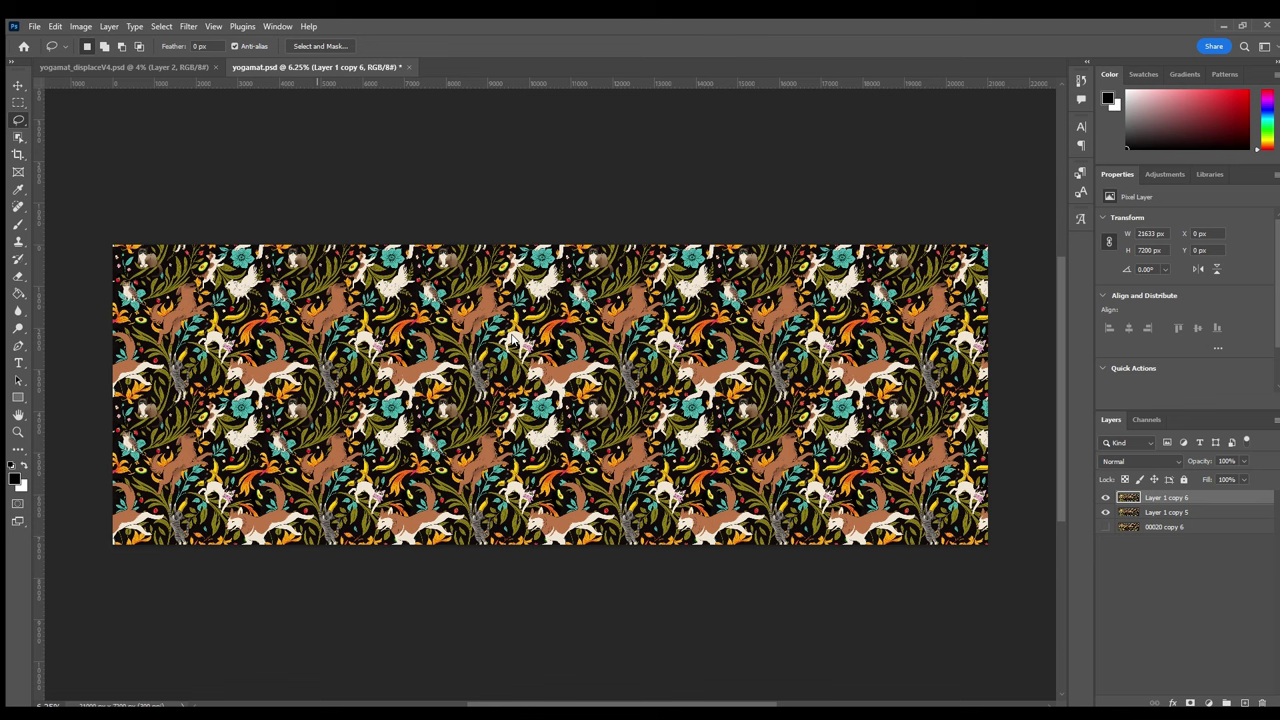
Step: Copy a single pattern tile onto its own layer and repeat it into the next guide columns
{"action": "key", "text": "ctrl+semicolon"}
{"action": "key", "text": "m"}
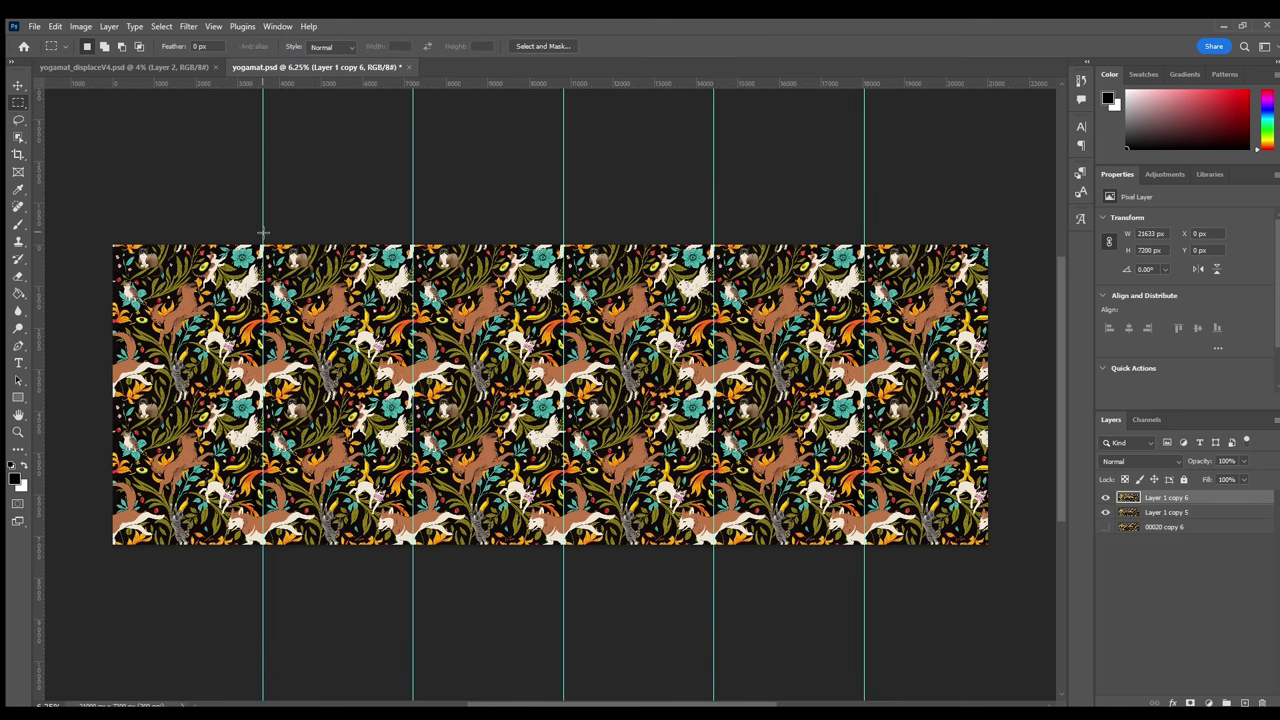
{"action": "left_click_drag", "start_coordinate": [262, 544], "coordinate": [412, 244]}
{"action": "key", "text": "ctrl+j"}
{"action": "left_click", "coordinate": [18, 84]}
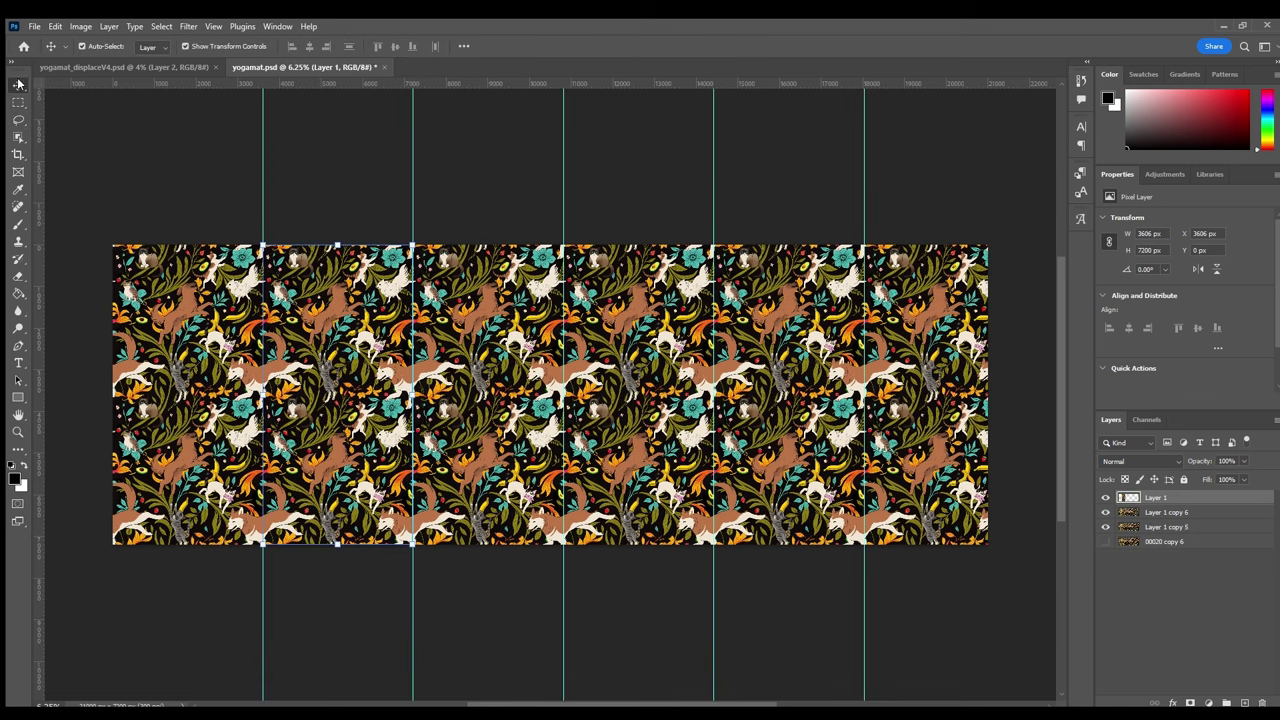
{"action": "left_click_drag", "start_coordinate": [1105, 512], "coordinate": [1105, 527]}
{"action": "left_click_drag", "start_coordinate": [309, 354], "coordinate": [609, 354]}
{"action": "left_click_drag", "start_coordinate": [659, 412], "coordinate": [932, 425]}
Step: In the displacement map, shift Layer 1 one column right and stretch Layer 2 across two columns
{"action": "left_click", "coordinate": [851, 596]}
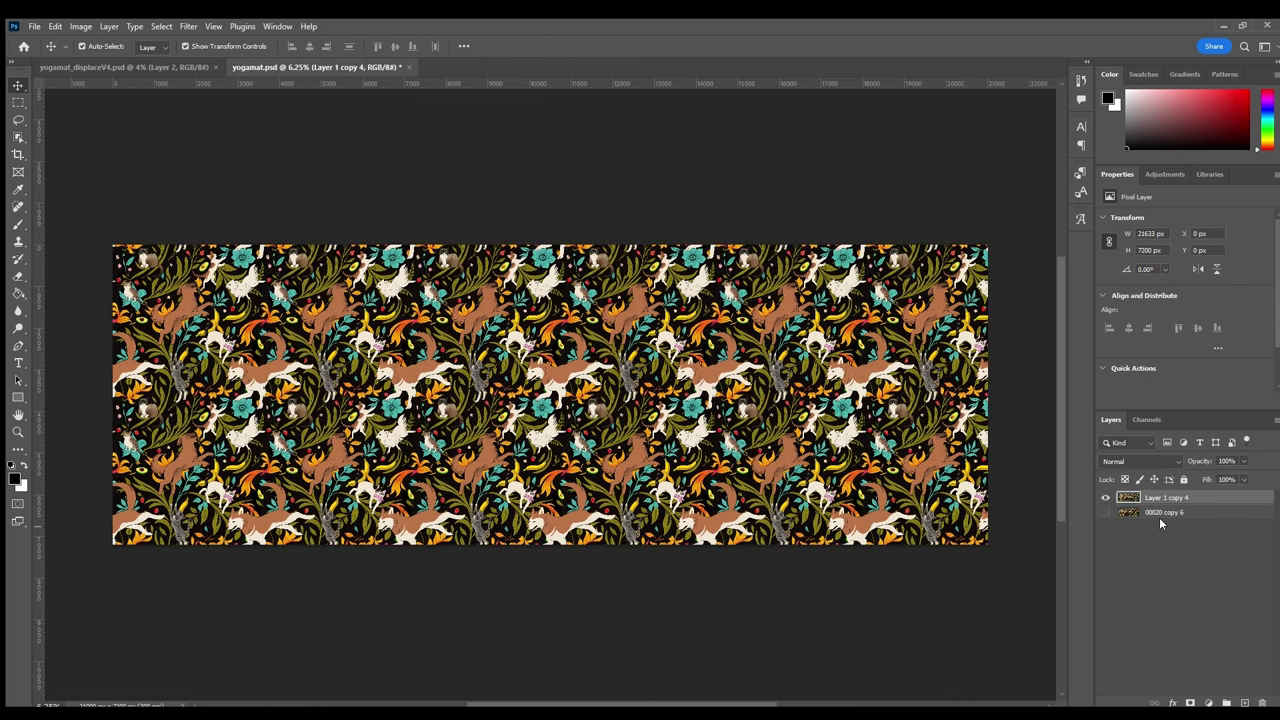
{"action": "left_click", "coordinate": [1159, 518]}
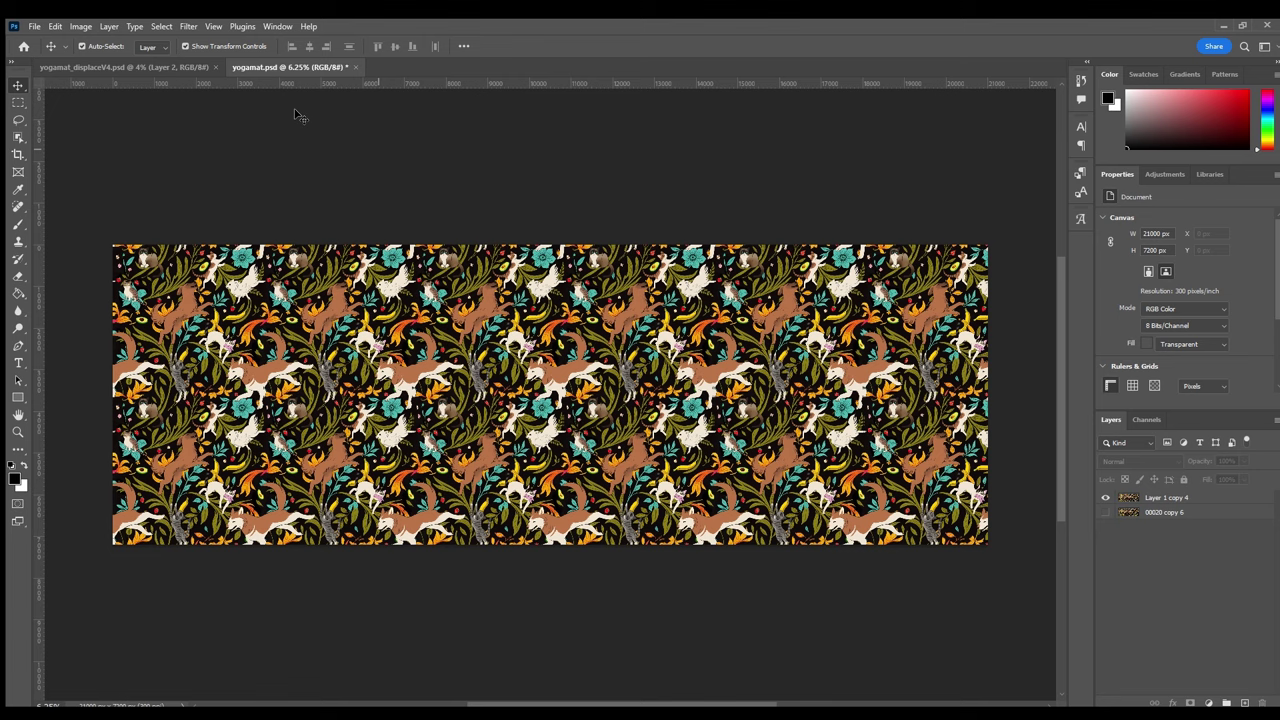
{"action": "left_click", "coordinate": [165, 68]}
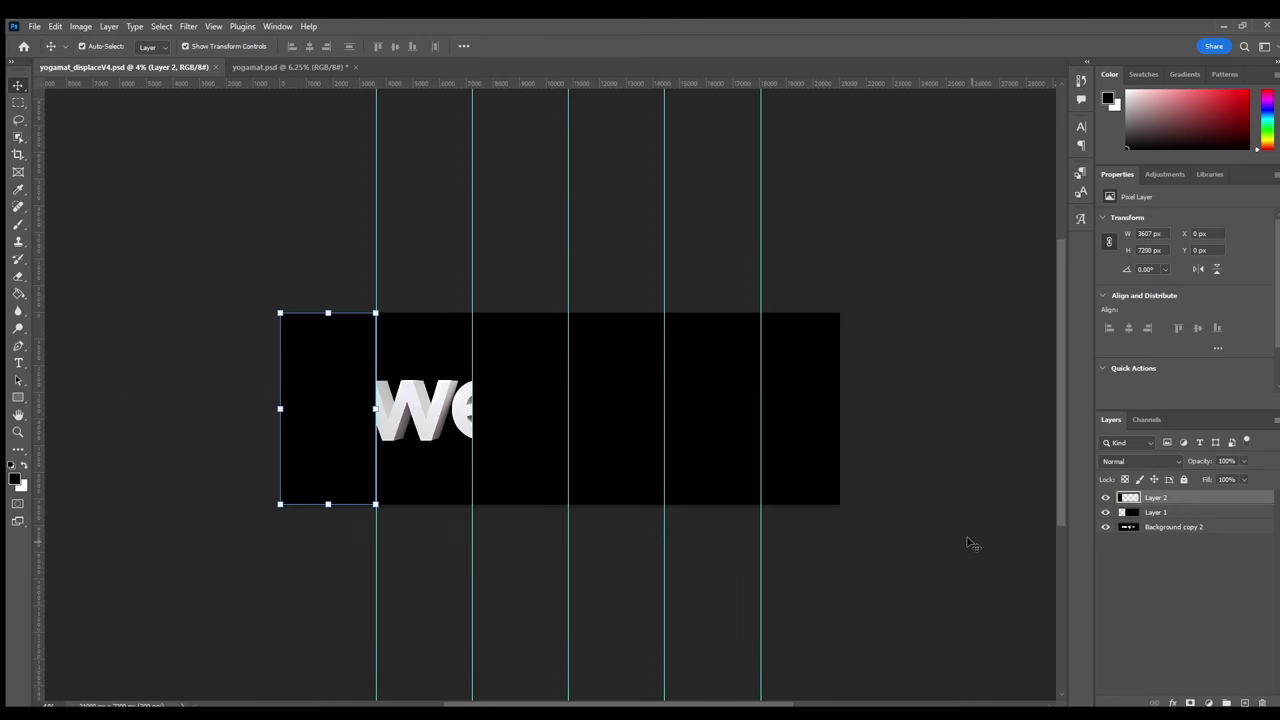
{"action": "left_click", "coordinate": [650, 383]}
{"action": "left_click_drag", "start_coordinate": [650, 383], "coordinate": [748, 383]}
{"action": "left_click", "coordinate": [330, 410]}
{"action": "left_click_drag", "start_coordinate": [376, 408], "coordinate": [471, 408]}
{"action": "key", "text": "Return"}
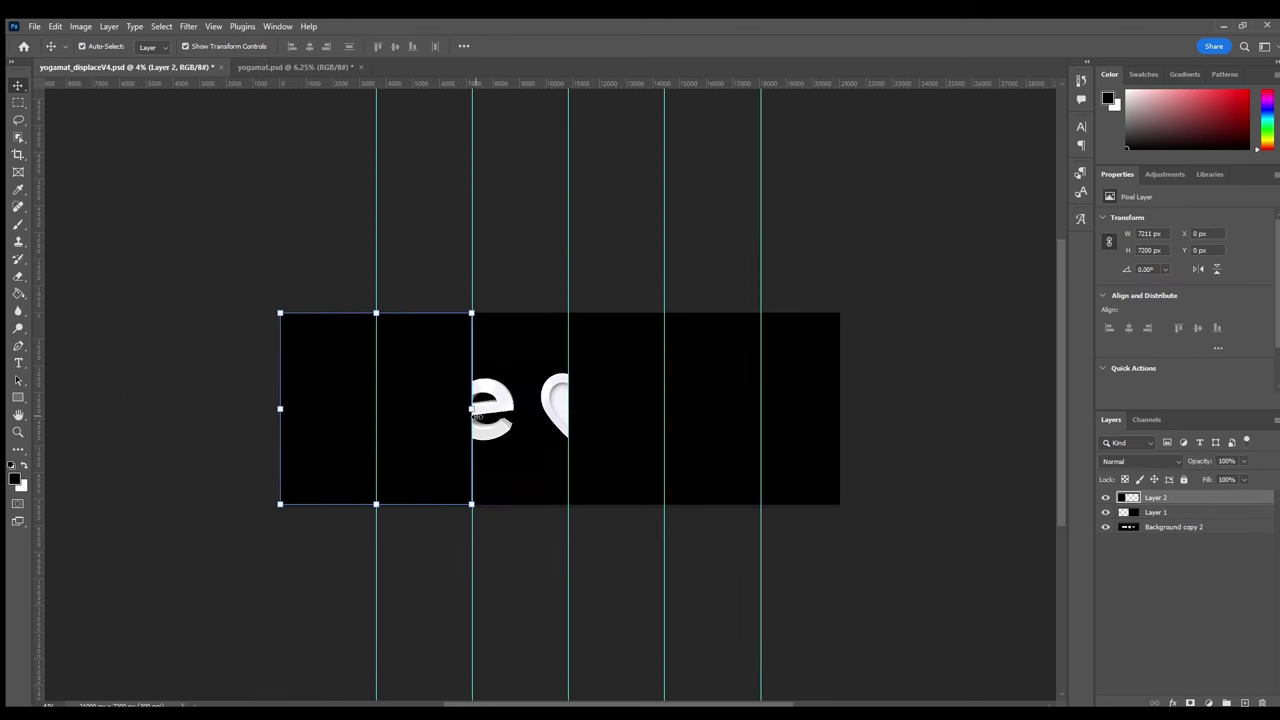
Step: Back in yogamat.psd, duplicate the tile into the next two guide columns
{"action": "left_click", "coordinate": [300, 67]}
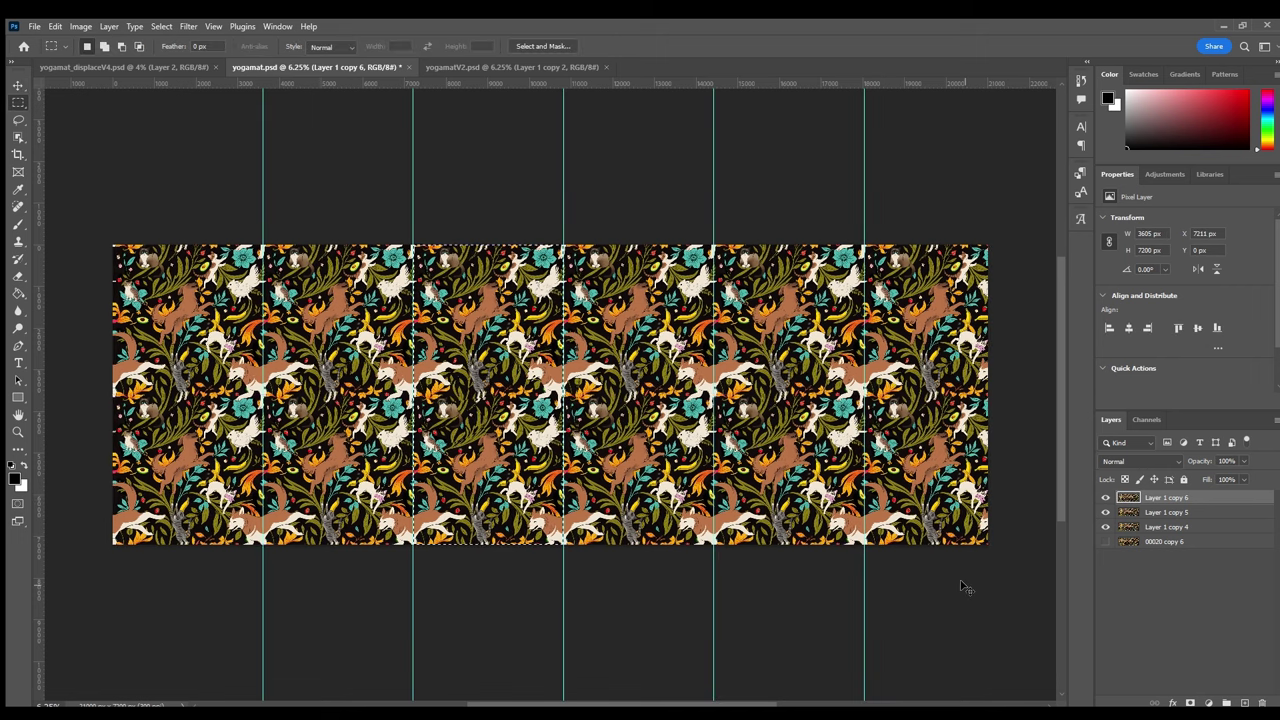
{"action": "left_click", "coordinate": [1108, 537]}
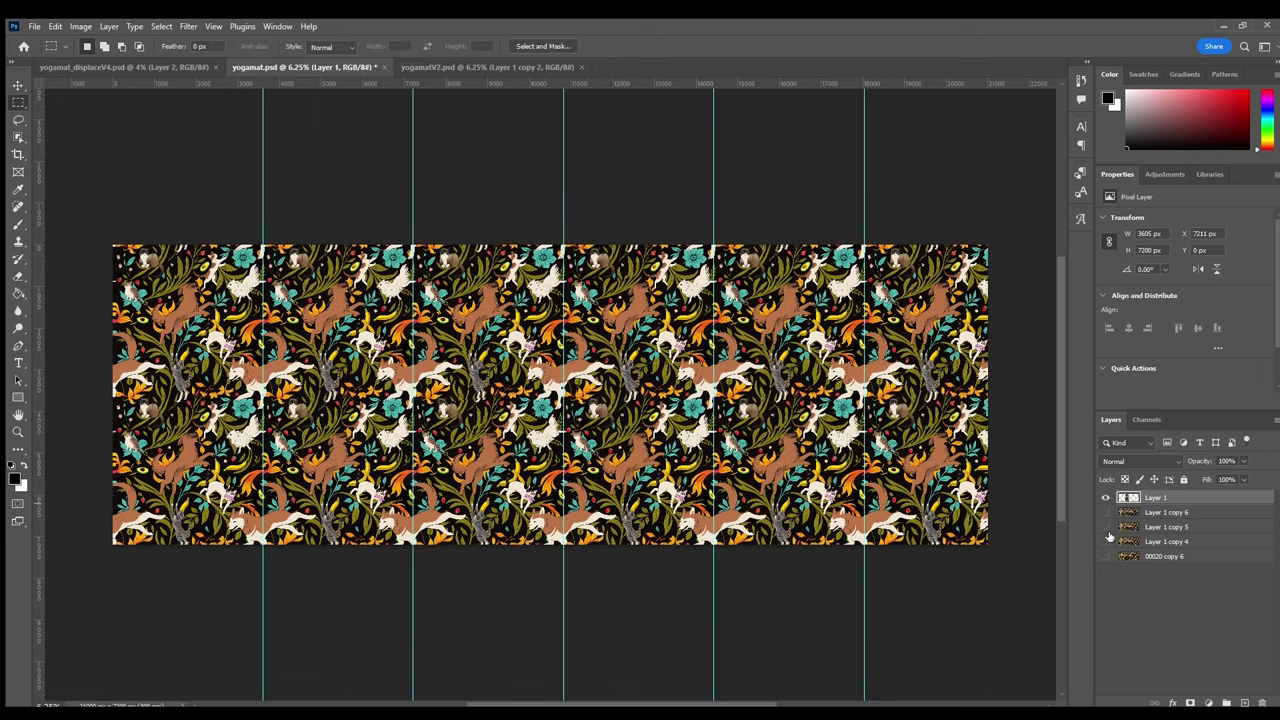
{"action": "key", "text": "v"}
{"action": "left_click_drag", "start_coordinate": [490, 400], "coordinate": [940, 400]}
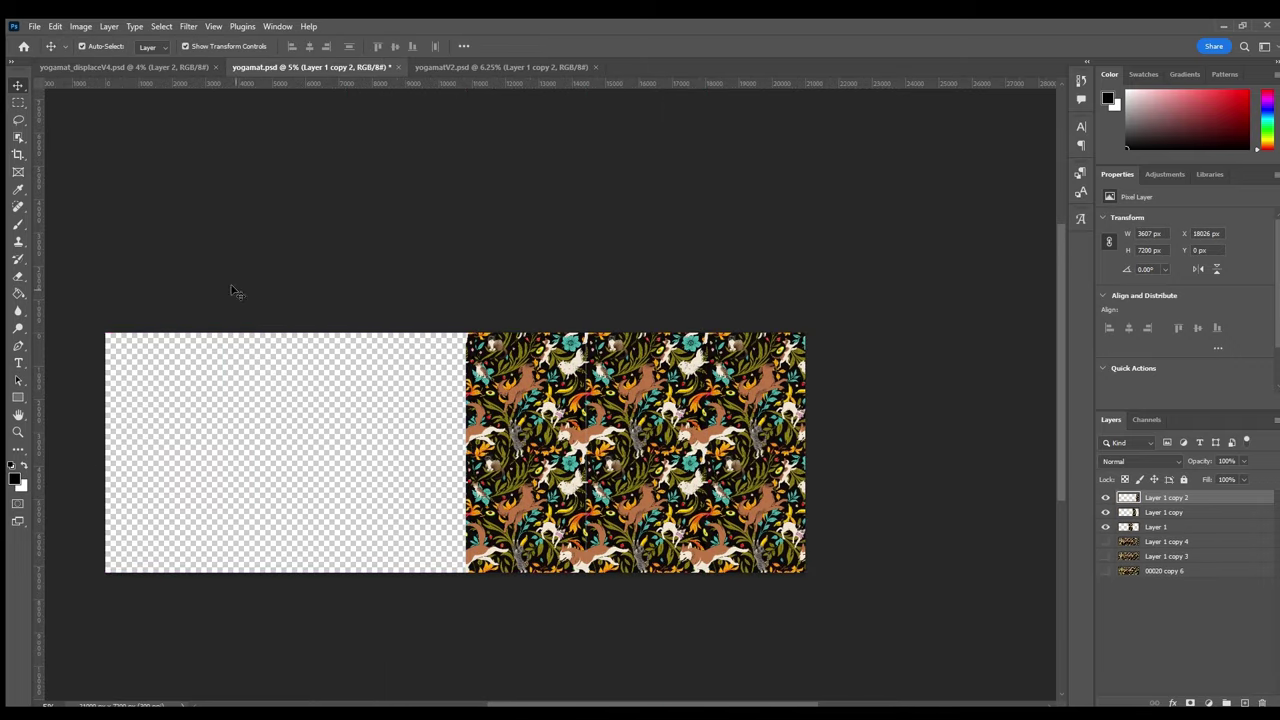
Step: Check the tile seams up close, merge the tile layers and save yogamat.psd
{"action": "key", "text": "z"}
{"action": "left_click_drag", "start_coordinate": [676, 440], "coordinate": [700, 440]}
{"action": "key", "text": "ctrl+0"}
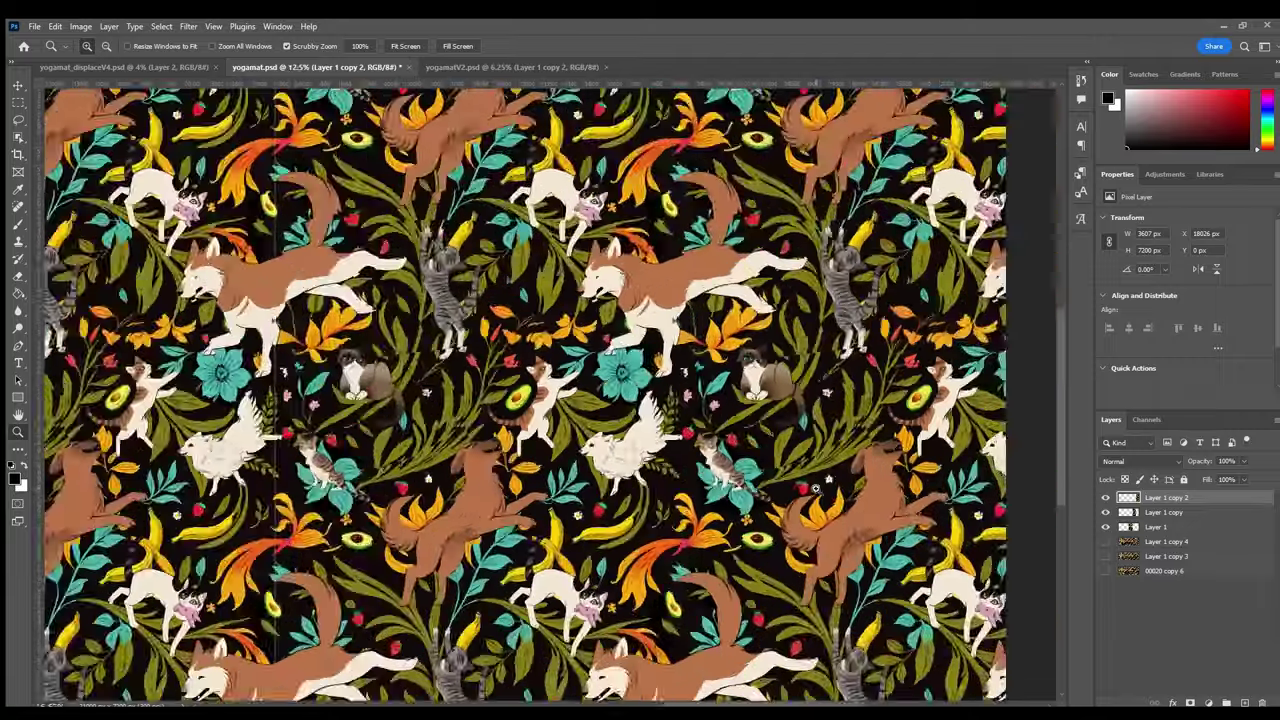
{"action": "left_click", "coordinate": [1160, 527], "text": "shift"}
{"action": "key", "text": "ctrl+e"}
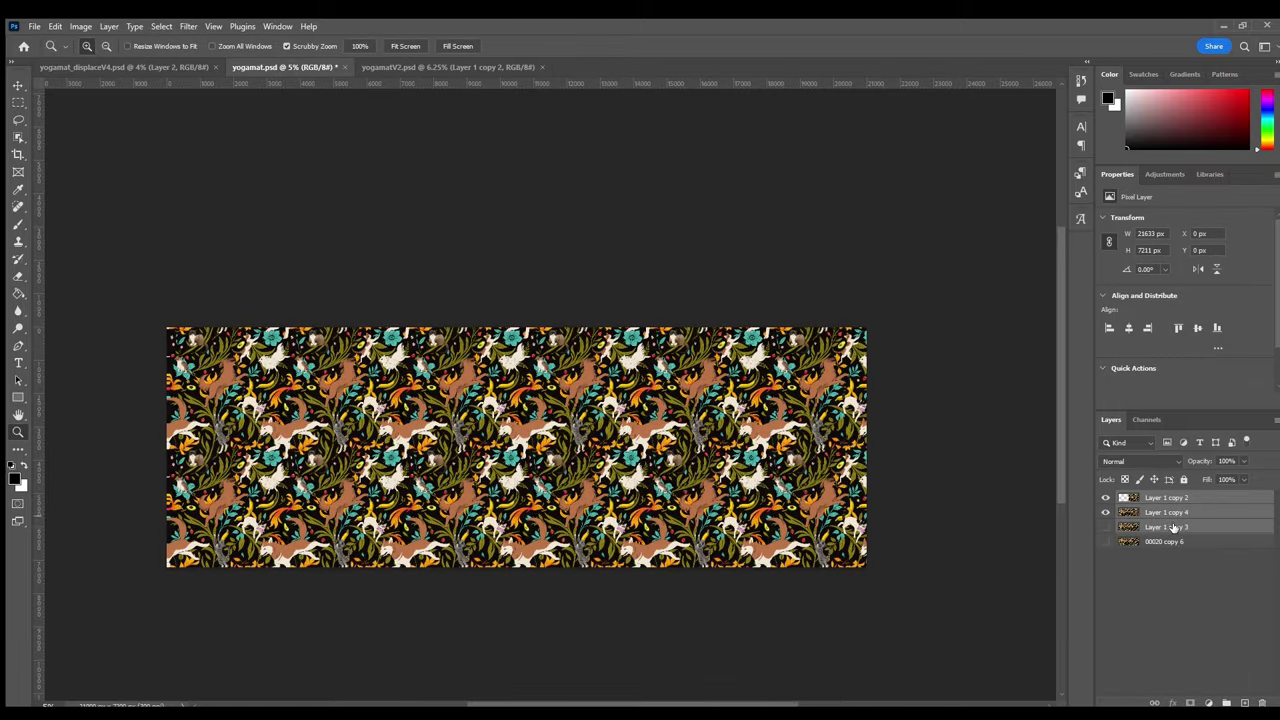
{"action": "key", "text": "ctrl+s"}
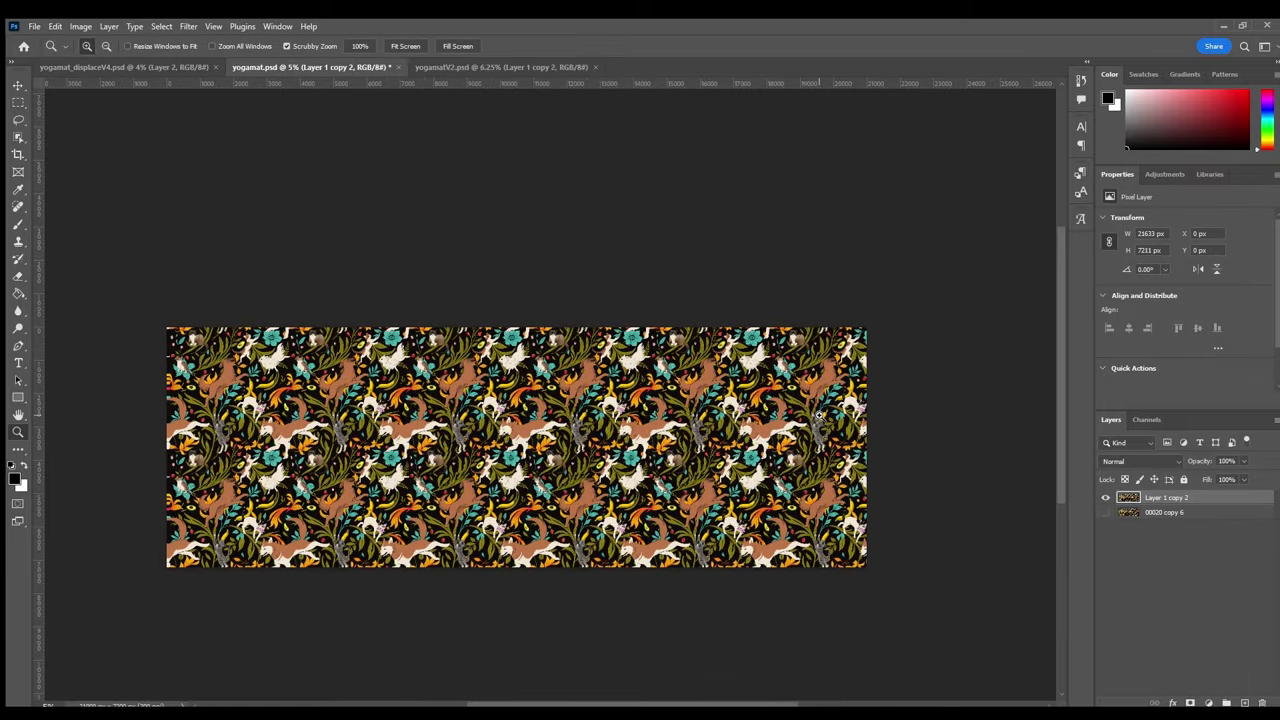
Step: In the displacement map, slide Layer 2 right to reveal the U
{"action": "left_click", "coordinate": [155, 66]}
{"action": "key", "text": "v"}
{"action": "left_click_drag", "start_coordinate": [711, 400], "coordinate": [808, 423]}
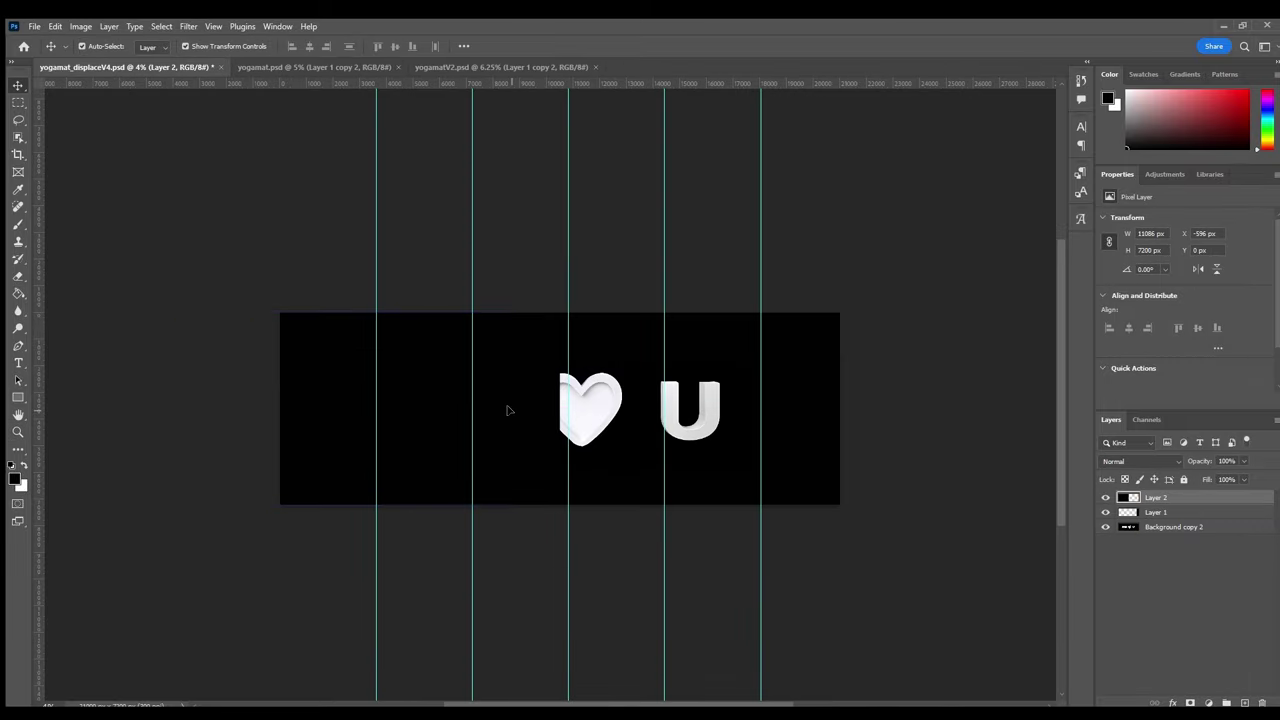
{"action": "left_click", "coordinate": [331, 67]}
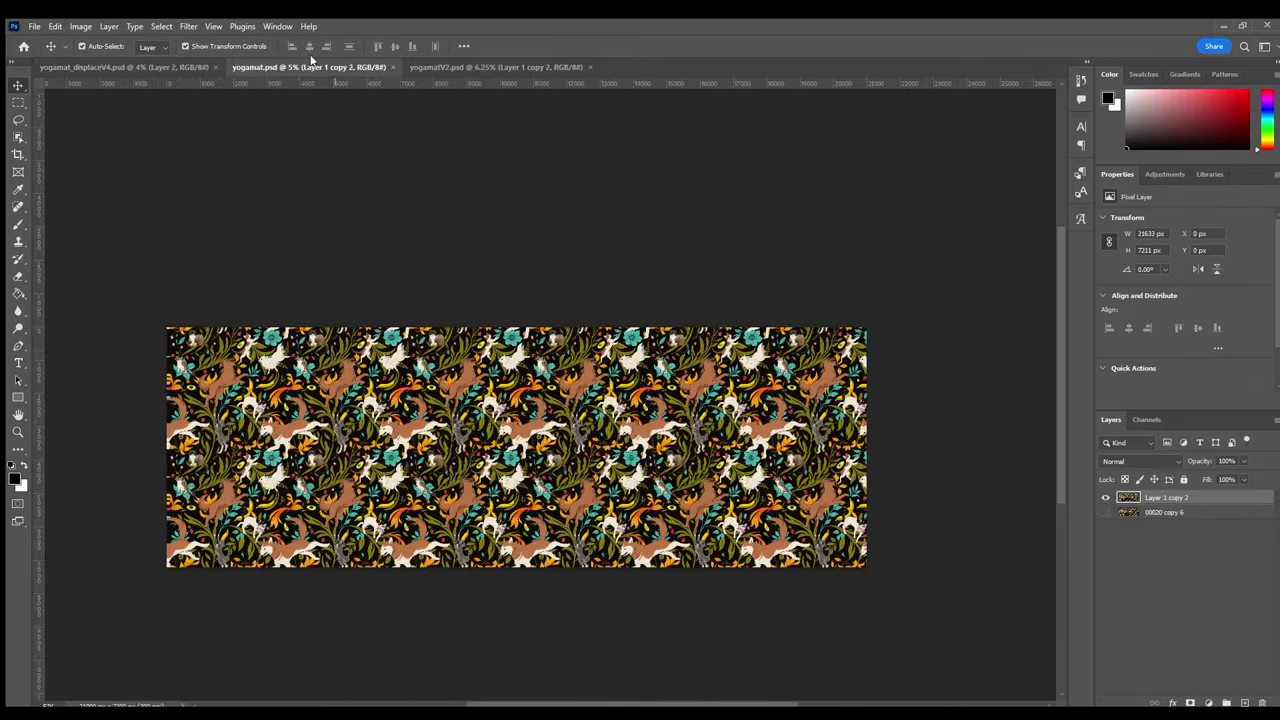
Step: Duplicate the merged pattern layer, show the column guides and copy a tile onto a new layer
{"action": "key", "text": "ctrl+j"}
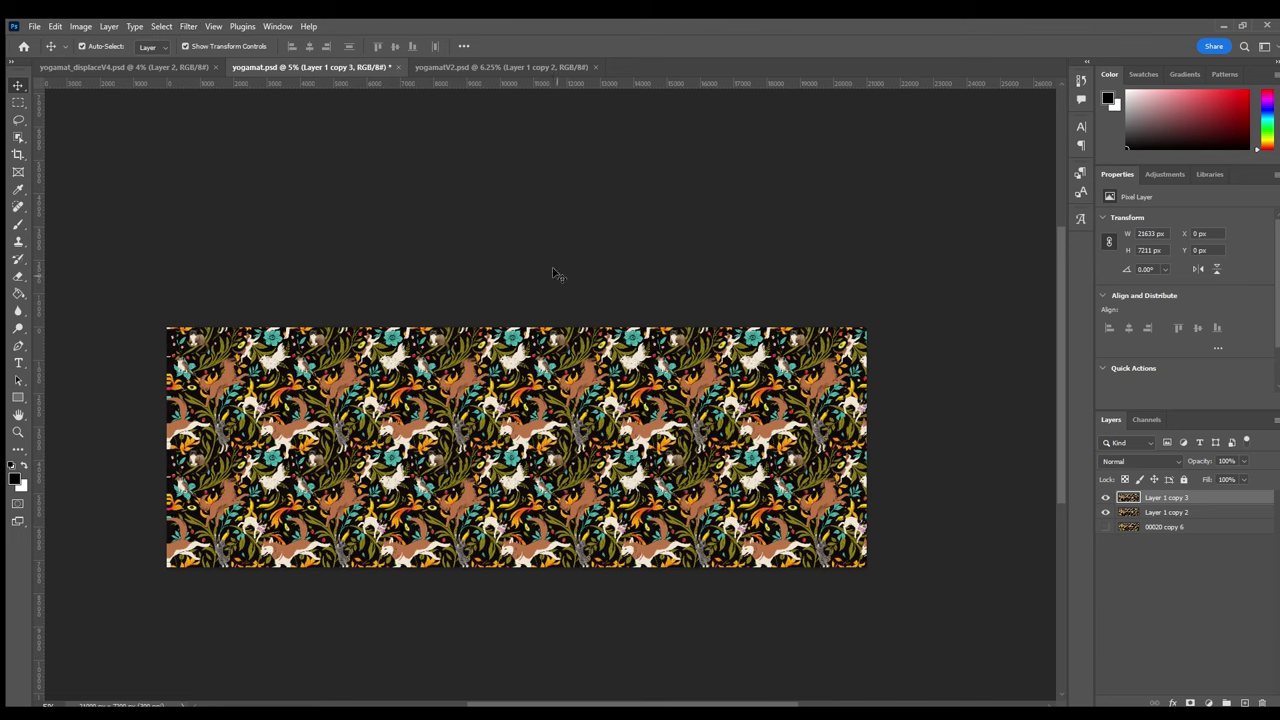
{"action": "left_click", "coordinate": [115, 67]}
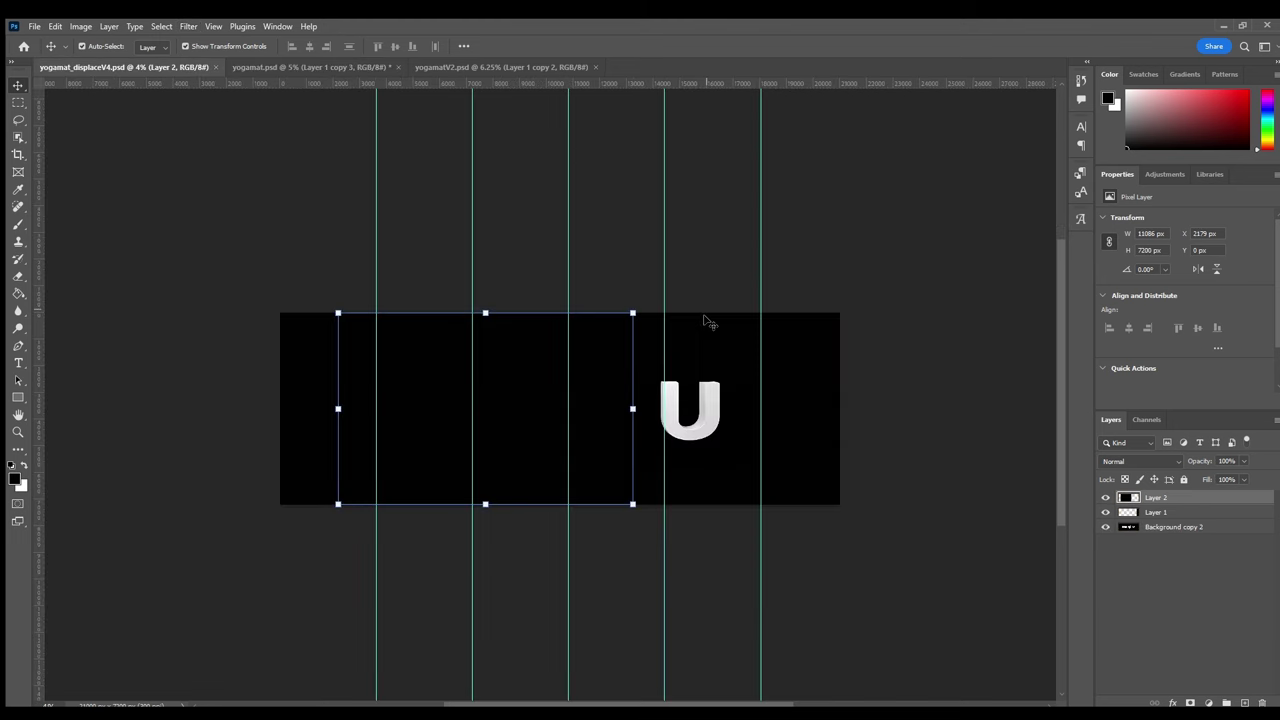
{"action": "left_click", "coordinate": [350, 67]}
{"action": "key", "text": "ctrl+semicolon"}
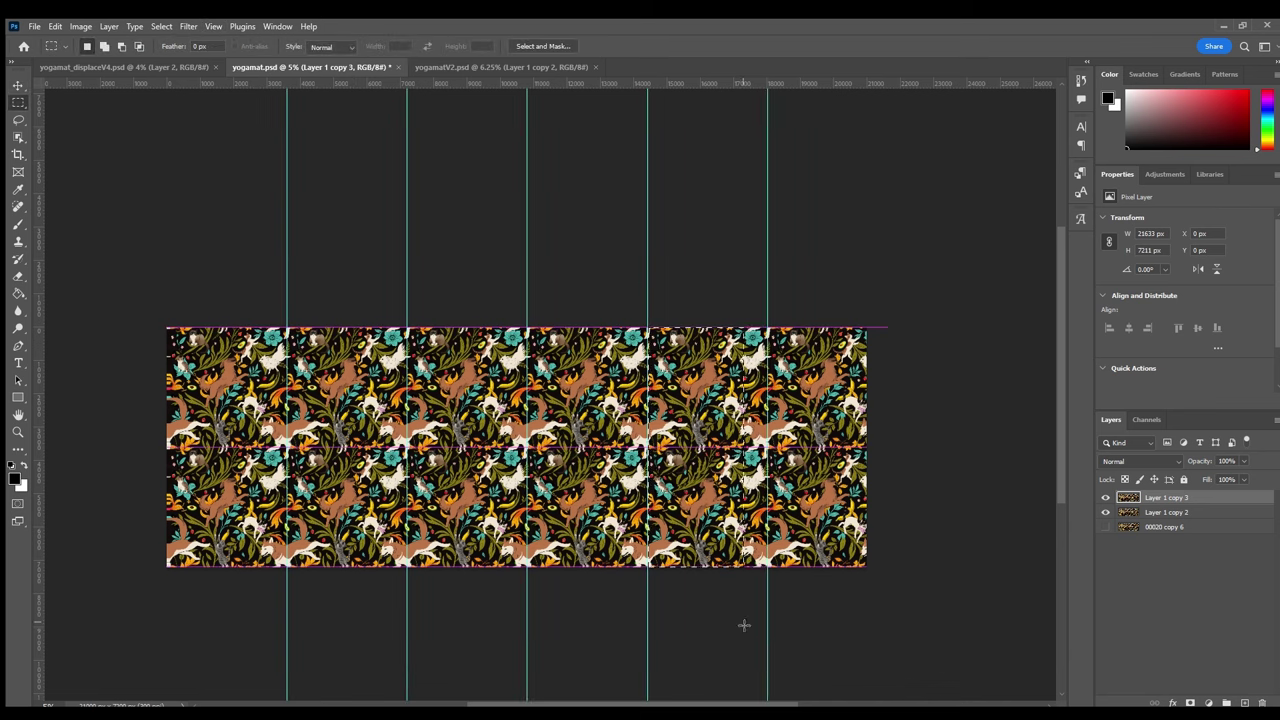
{"action": "key", "text": "ctrl+j"}
Step: Move the new tile into the rightmost column, merge all tile layers into Layer 1 and save
{"action": "left_click_drag", "start_coordinate": [702, 436], "coordinate": [838, 444]}
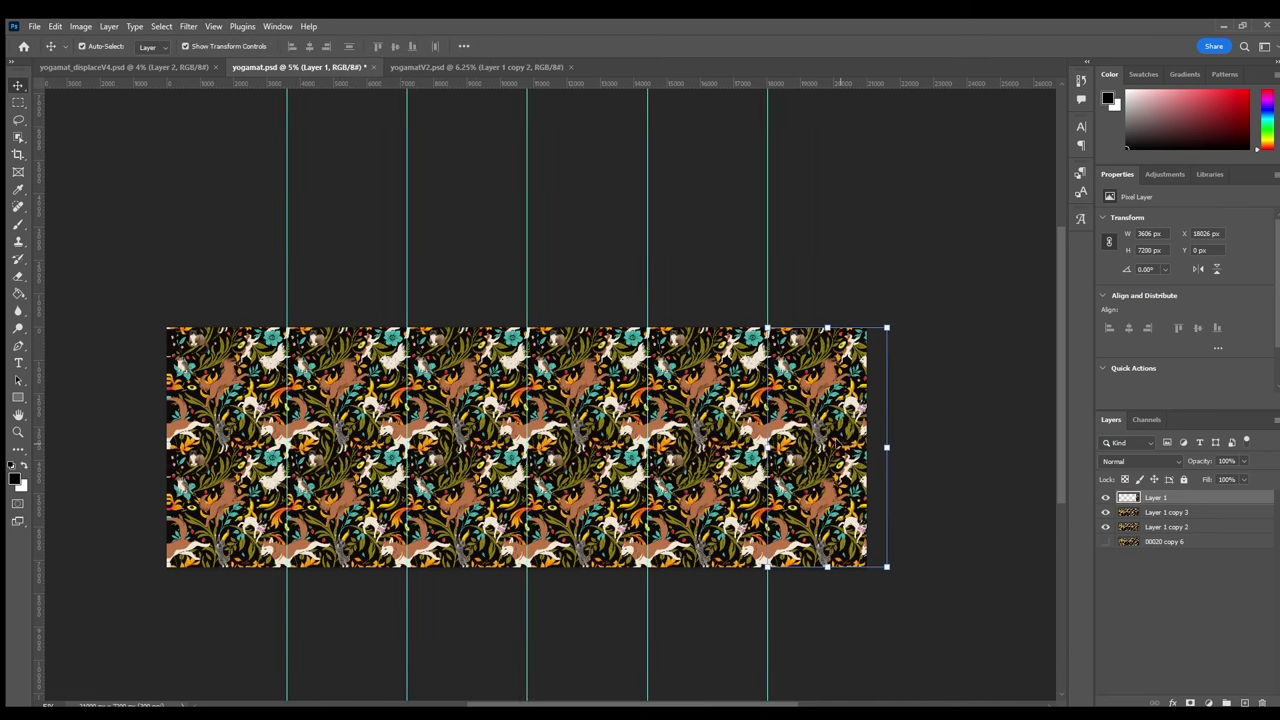
{"action": "key", "text": "ctrl+shift+e"}
{"action": "key", "text": "l"}
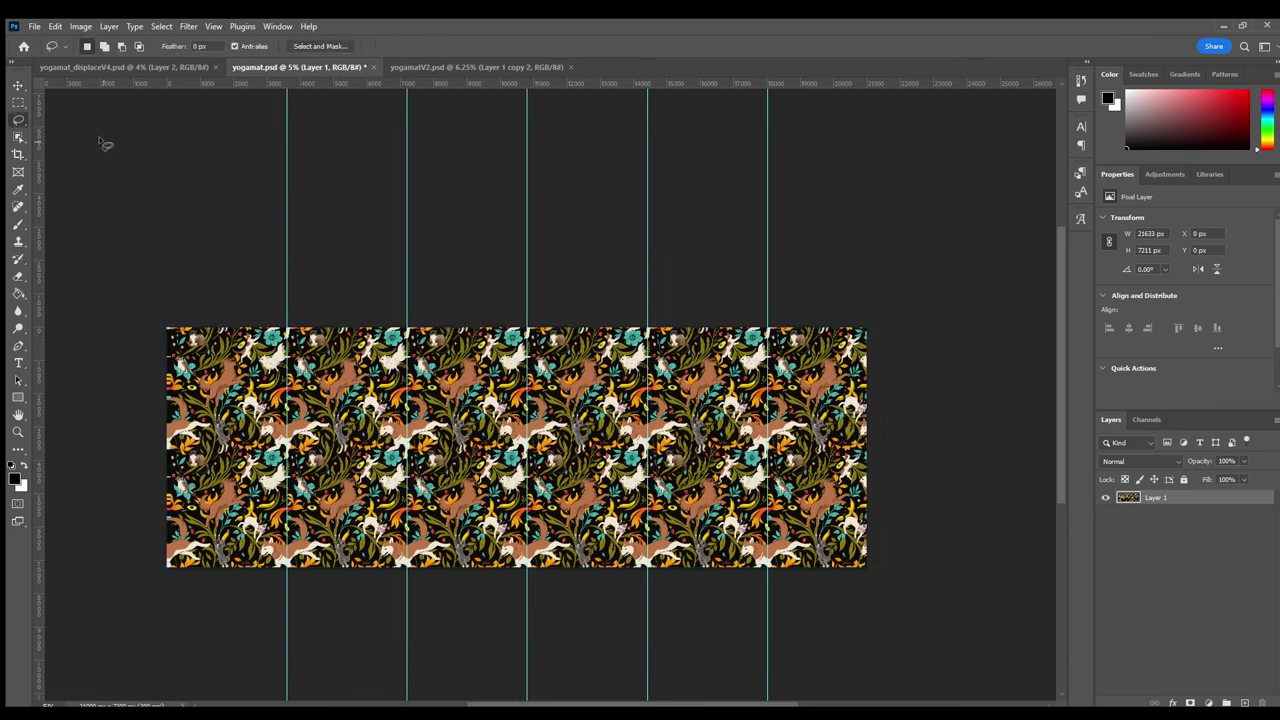
{"action": "key", "text": "ctrl+s"}
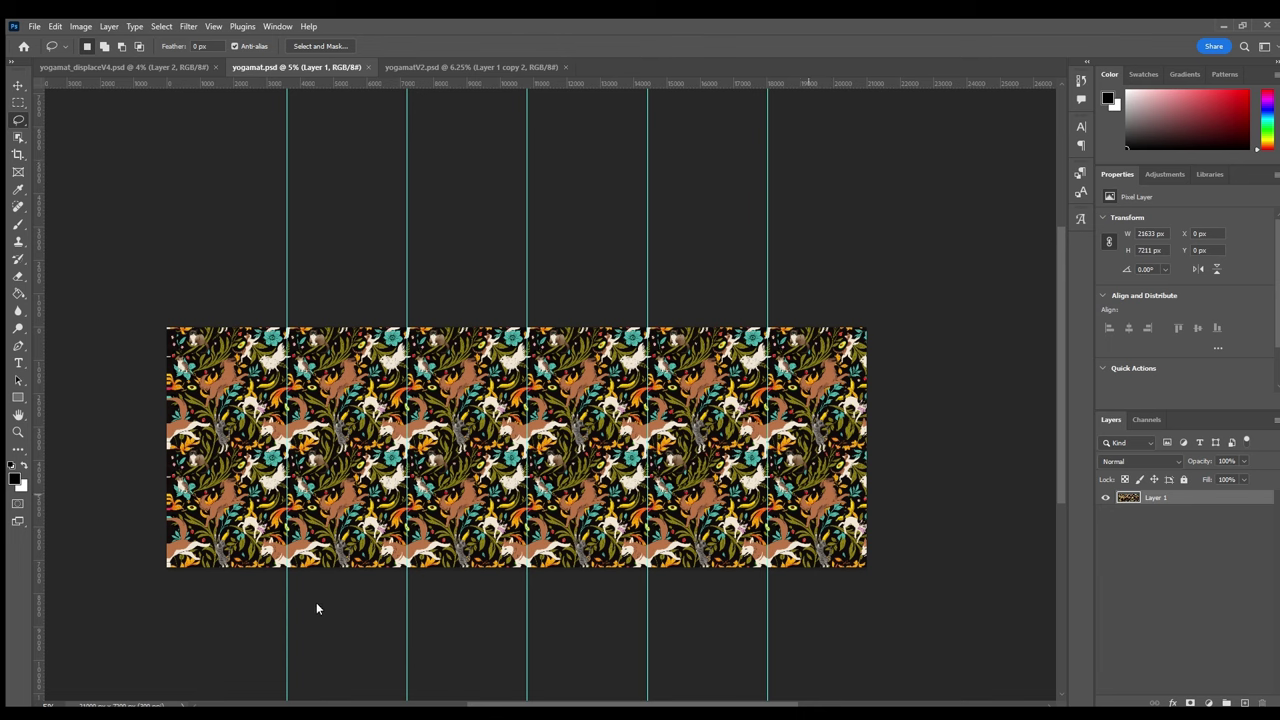
{"action": "key", "text": "ctrl+s"}
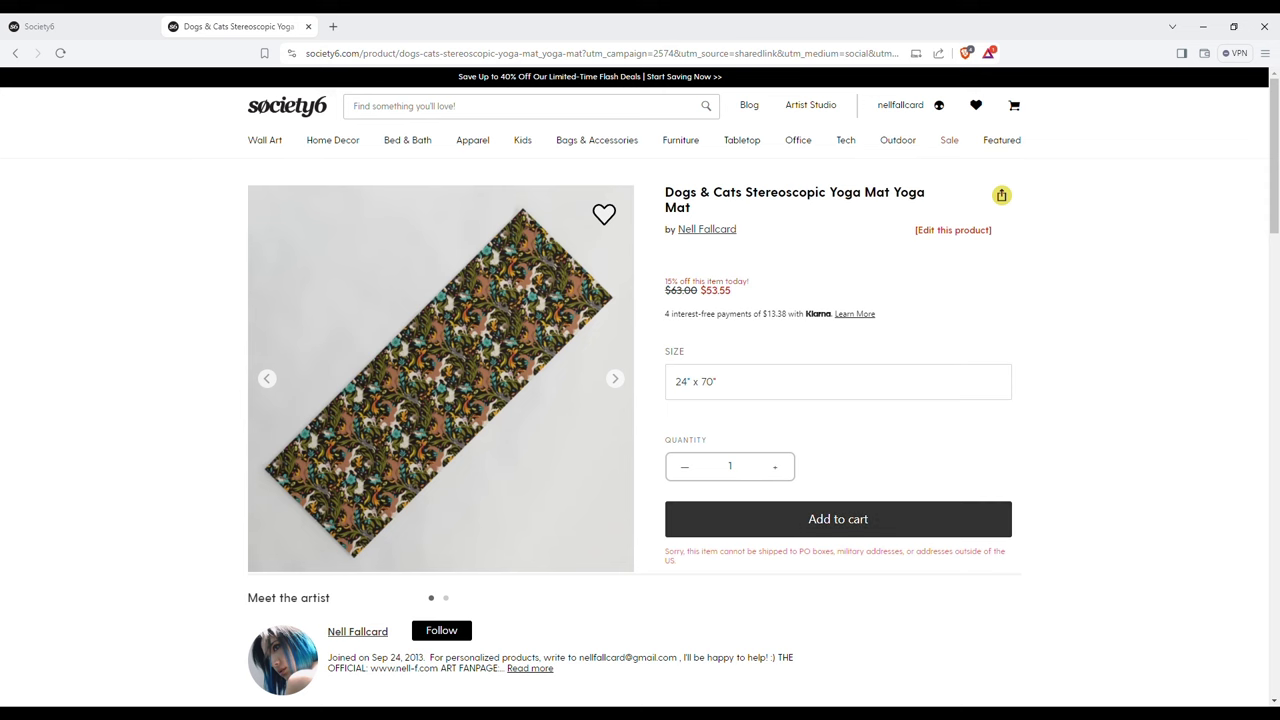
Step: Add the 24" x 70" Dogs & Cats Stereoscopic Yoga Mat ($53.55) to the cart
{"action": "left_click", "coordinate": [838, 519]}
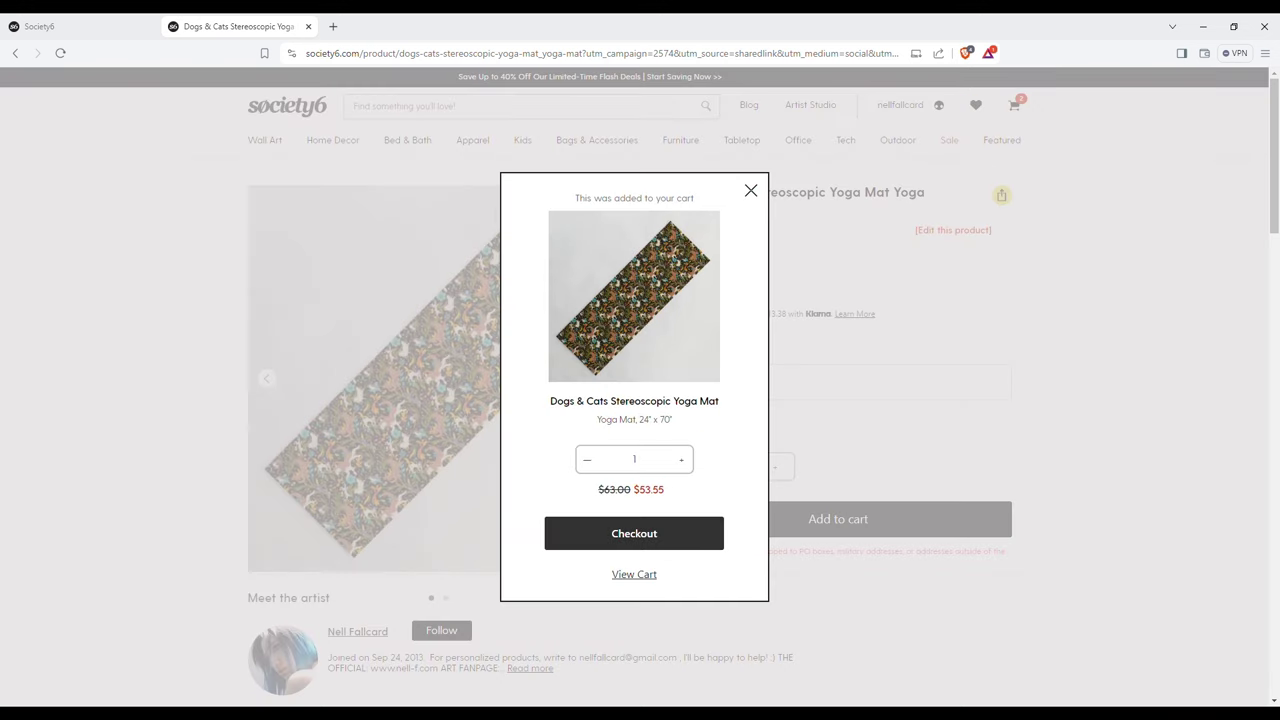
Step: Proceed to checkout with the two 24" x 70" yoga mats, estimated total $106.56
{"action": "left_click", "coordinate": [634, 533]}
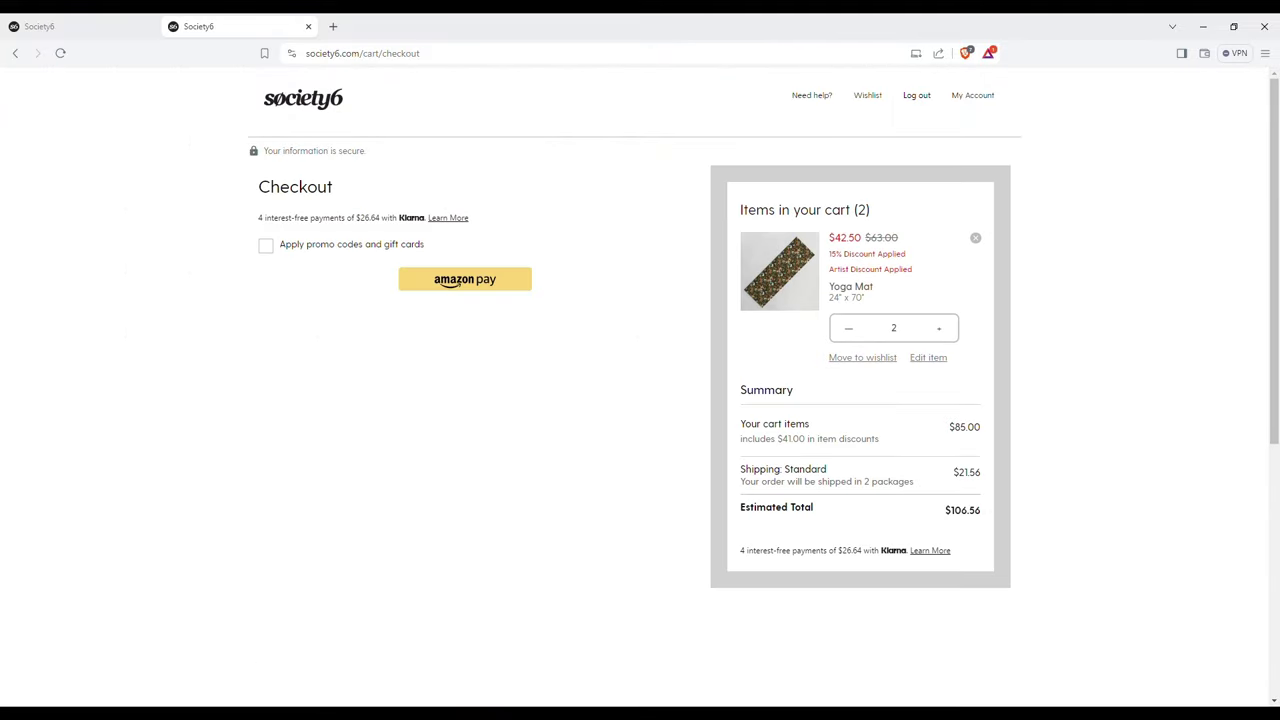